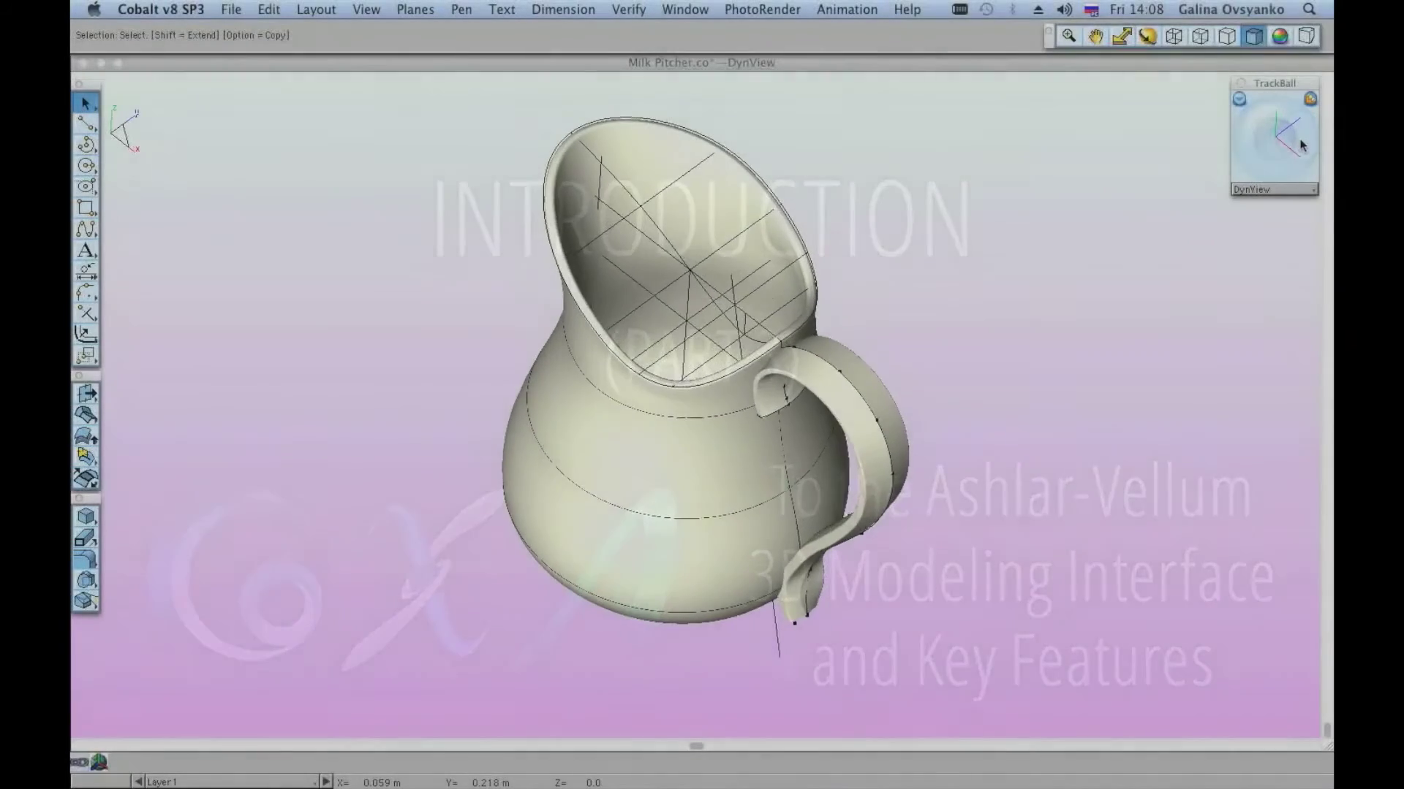
Step: Orbit the pitcher to inspect its underside and open top
mouse_move(1302, 146)
mouse_down()
mouse_move(1306, 135)
mouse_move(1277, 141)
mouse_up()
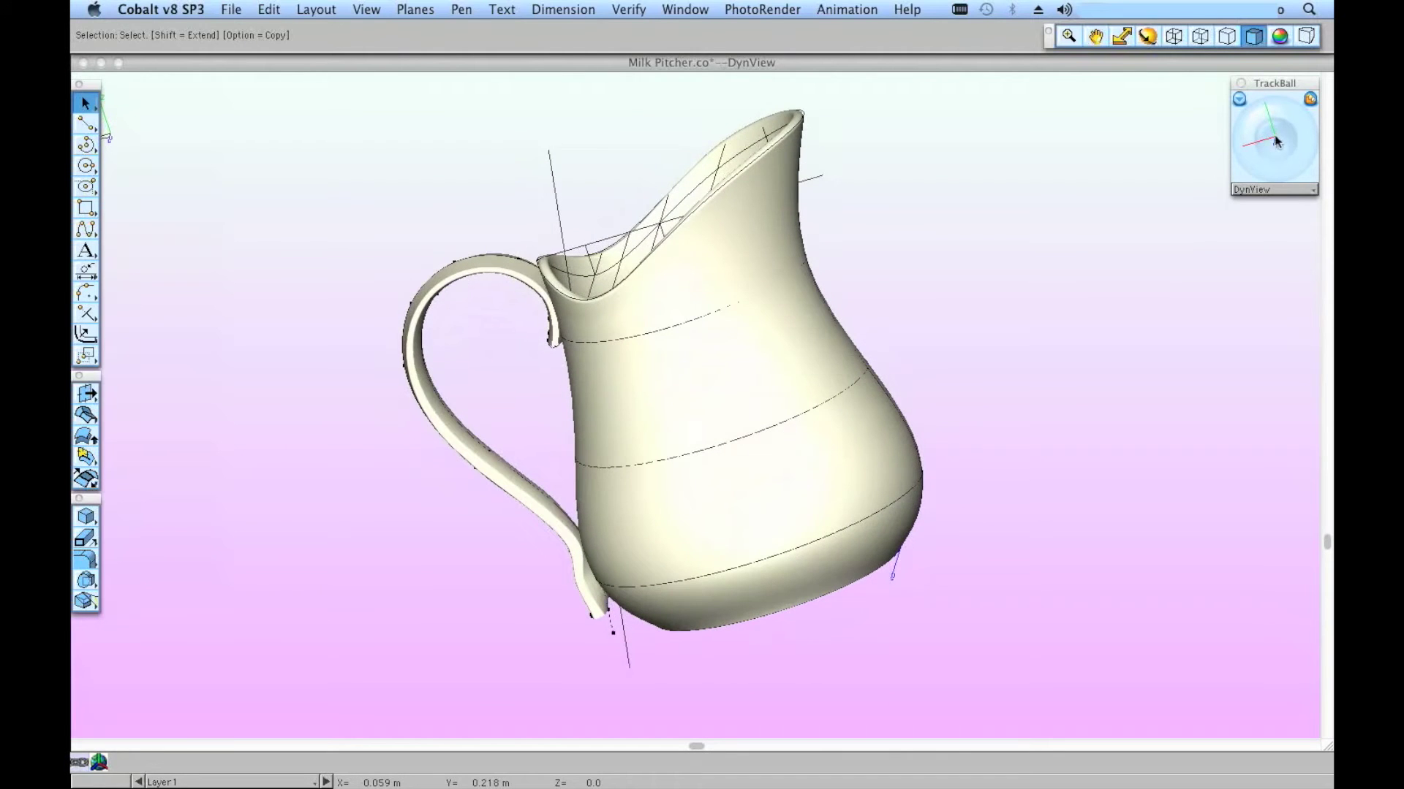
drag(1277, 141, 1310, 155)
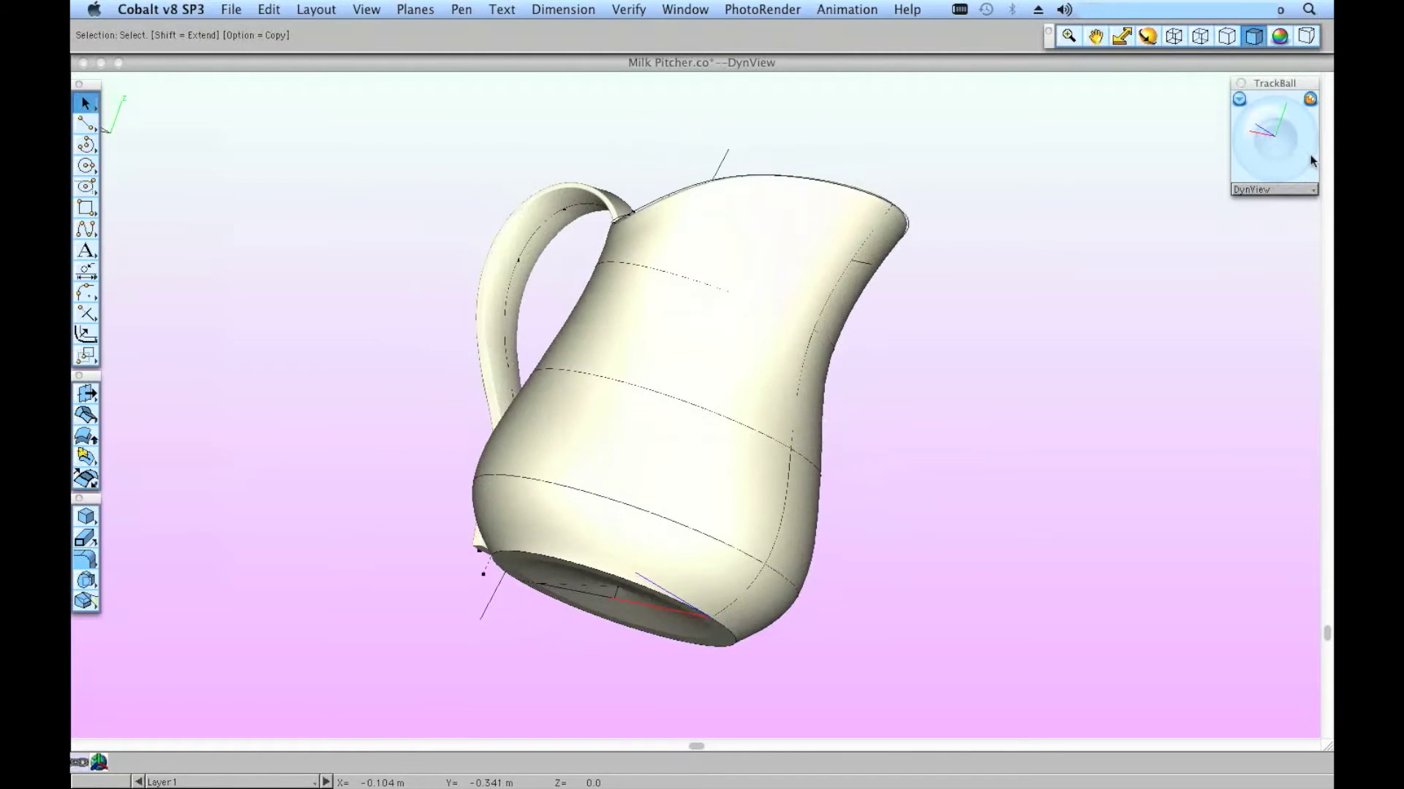
mouse_move(1311, 155)
mouse_down()
mouse_move(1293, 131)
mouse_move(1239, 136)
mouse_up()
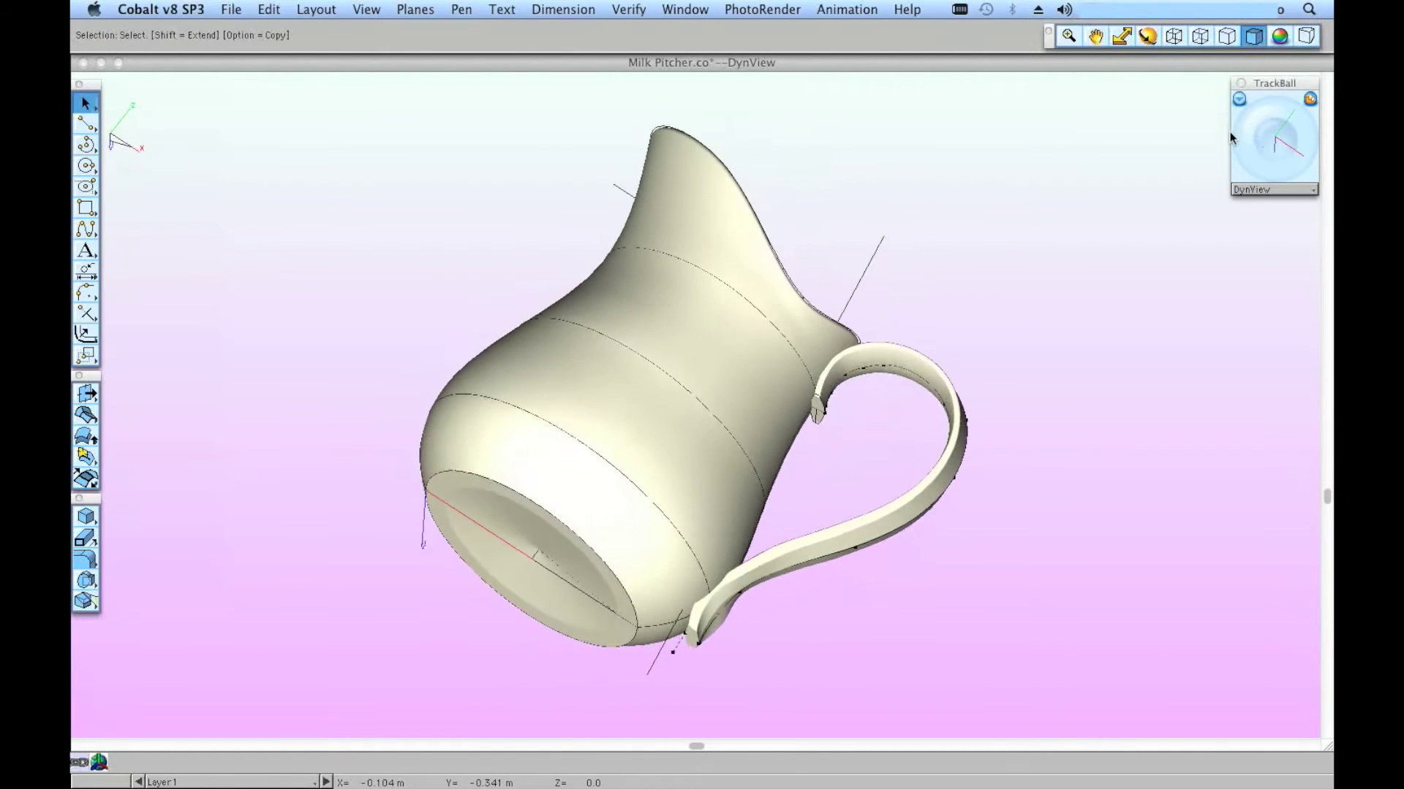
mouse_move(1281, 115)
mouse_down()
mouse_move(1272, 141)
mouse_move(1308, 140)
mouse_move(1287, 144)
mouse_up()
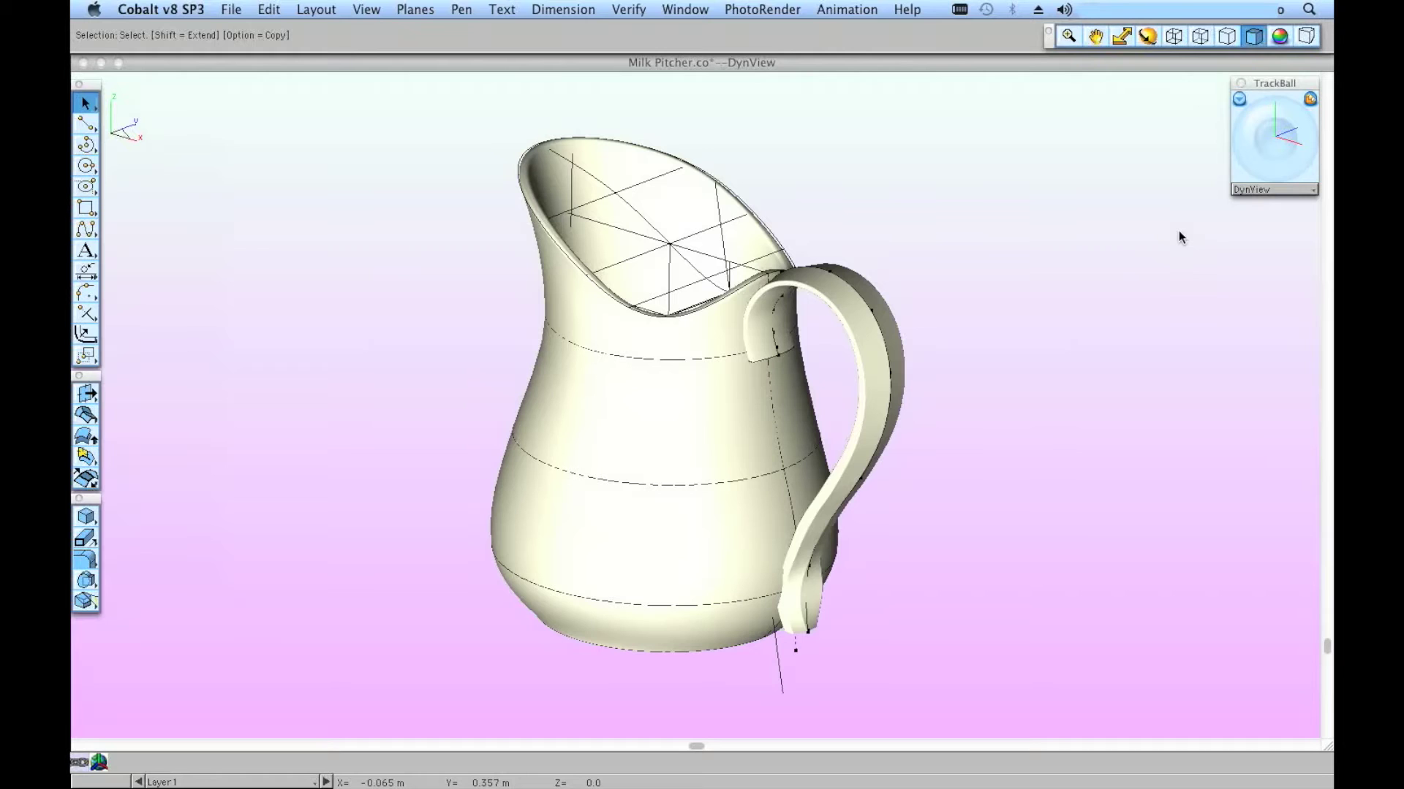
Step: Hide all the pitcher's construction curves and wire lines with the Show-Hide palette
click(690, 10)
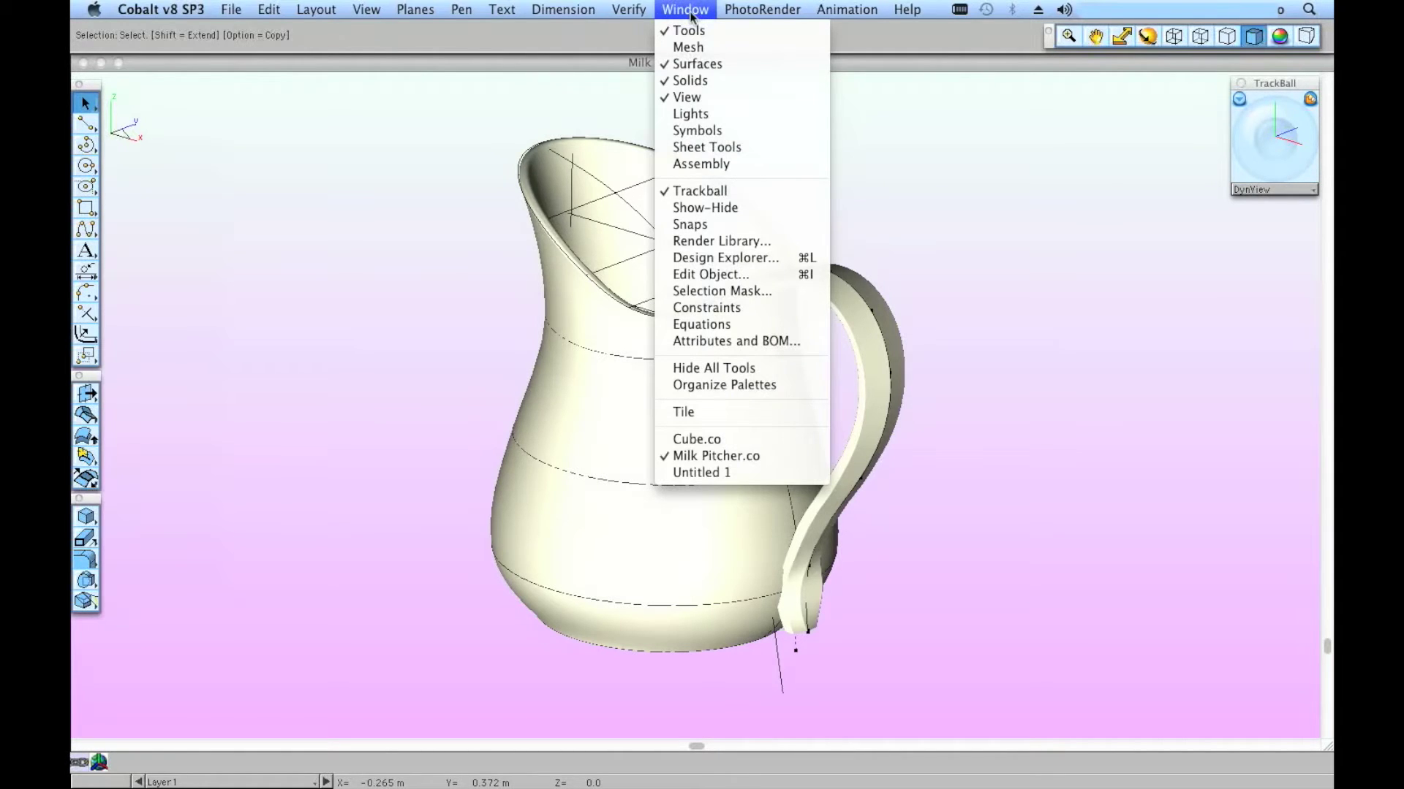
click(743, 209)
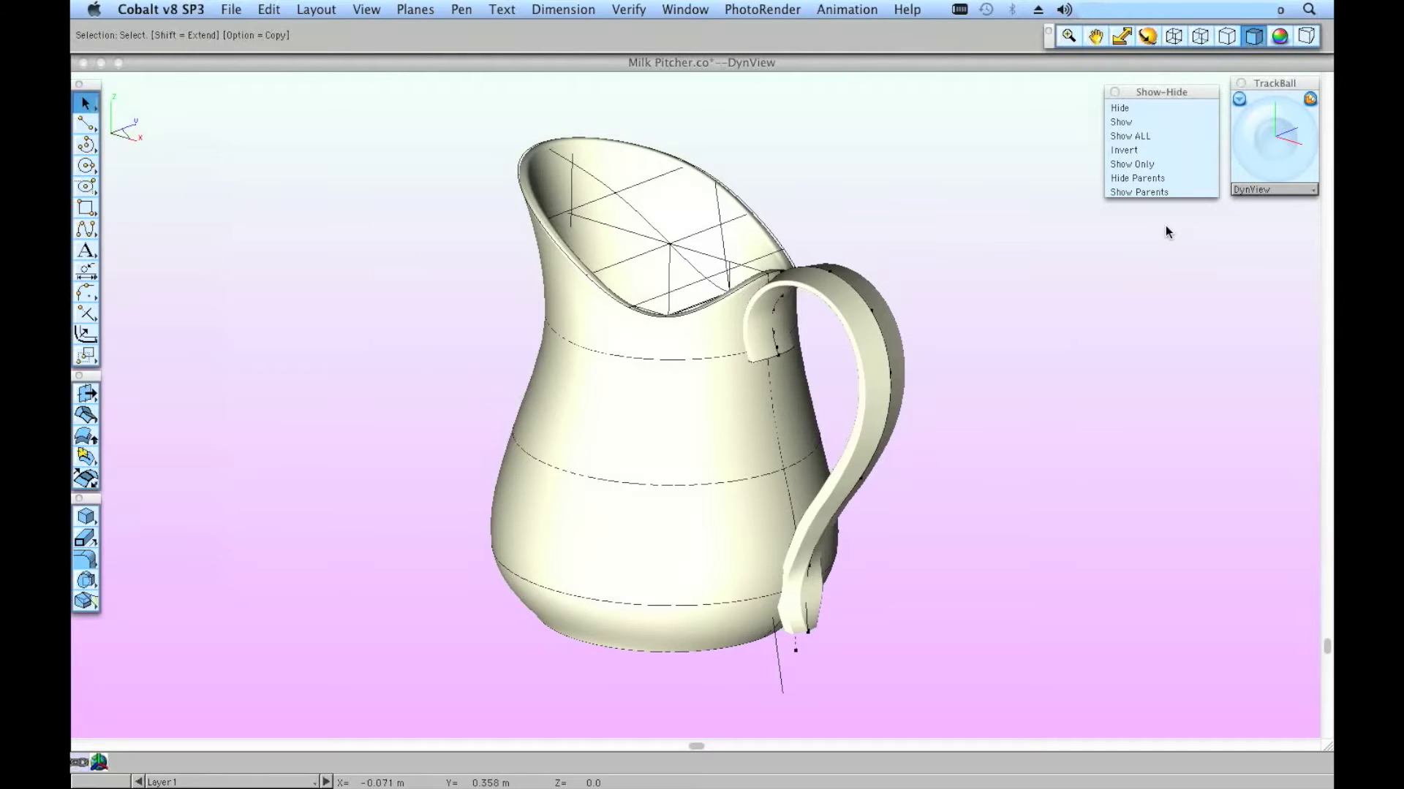
click(369, 109)
drag(369, 109, 968, 721)
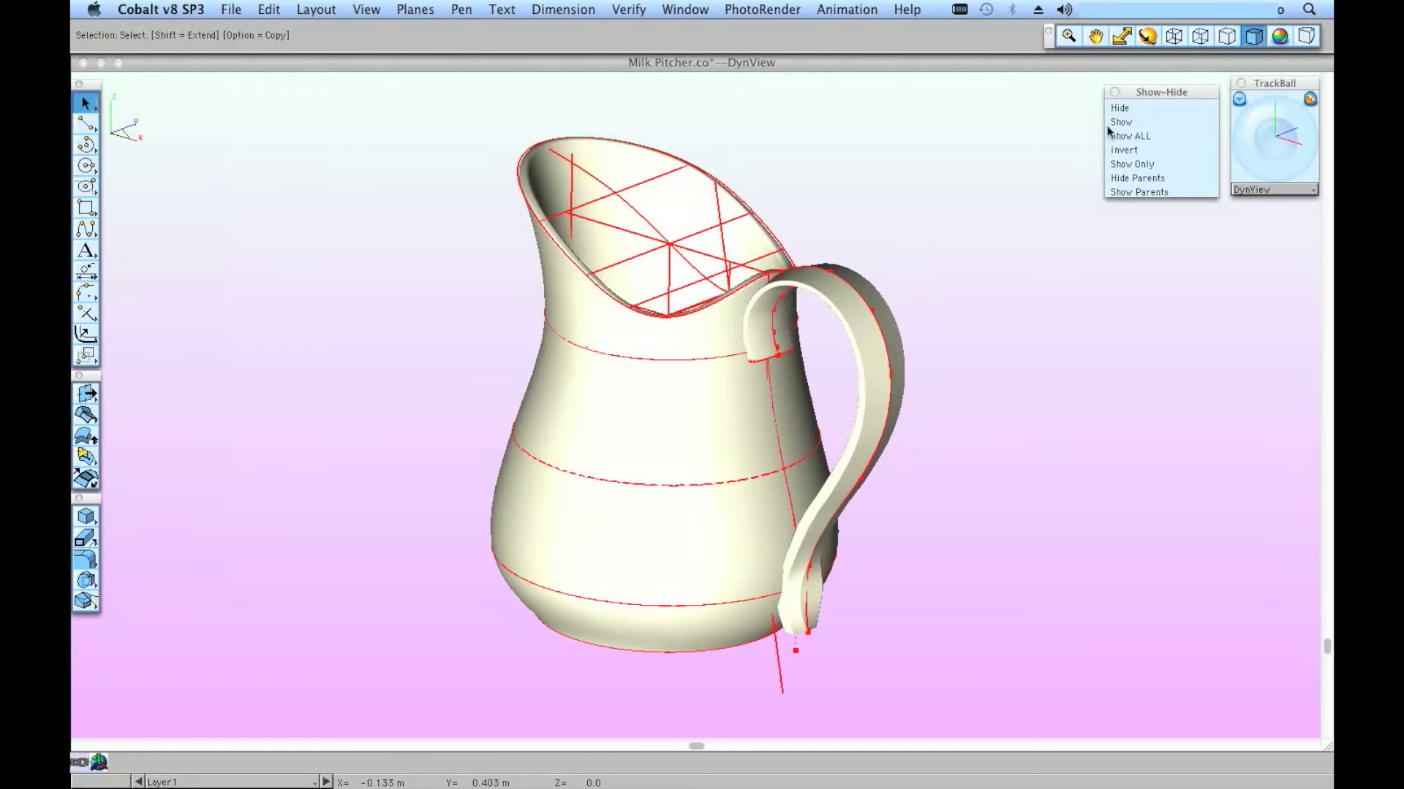
click(1122, 109)
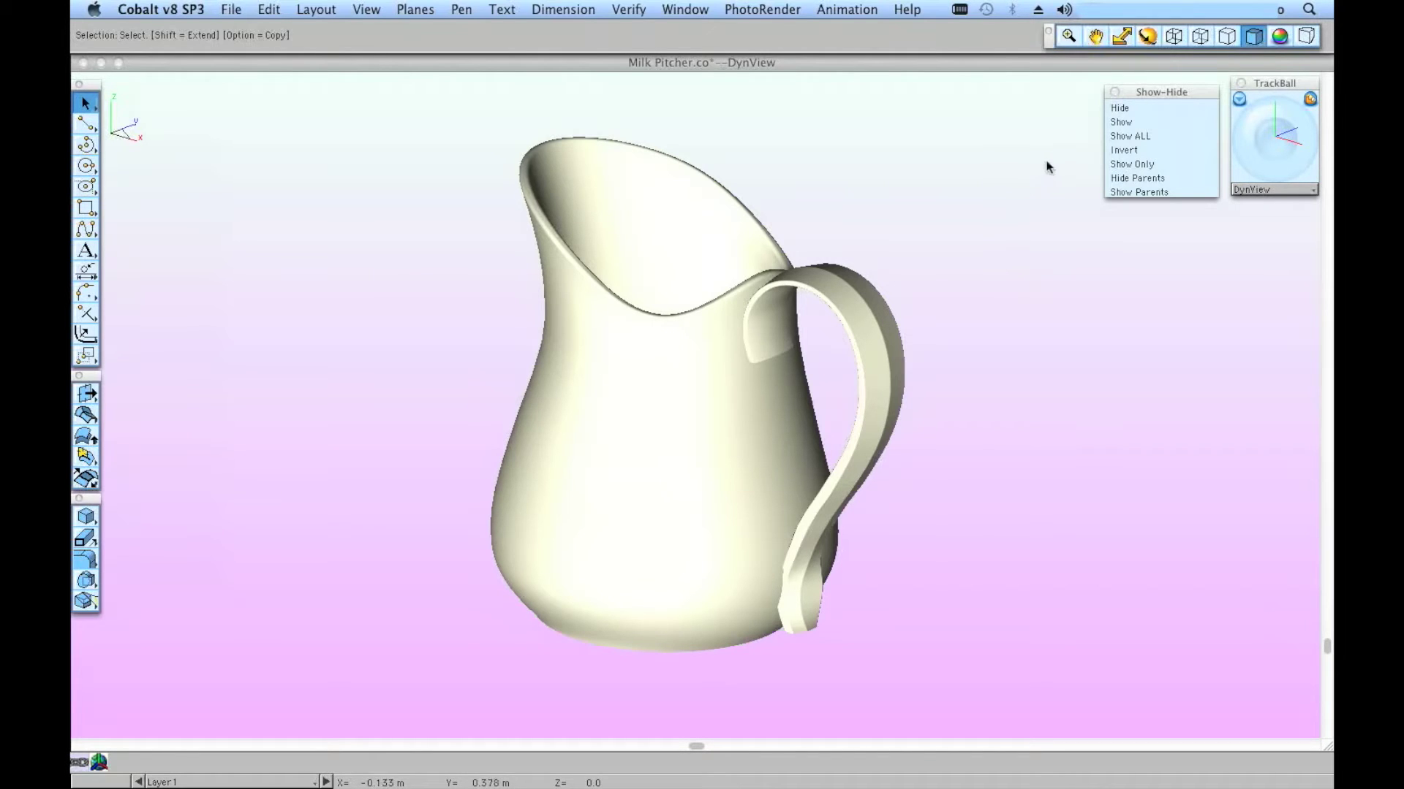
click(1119, 125)
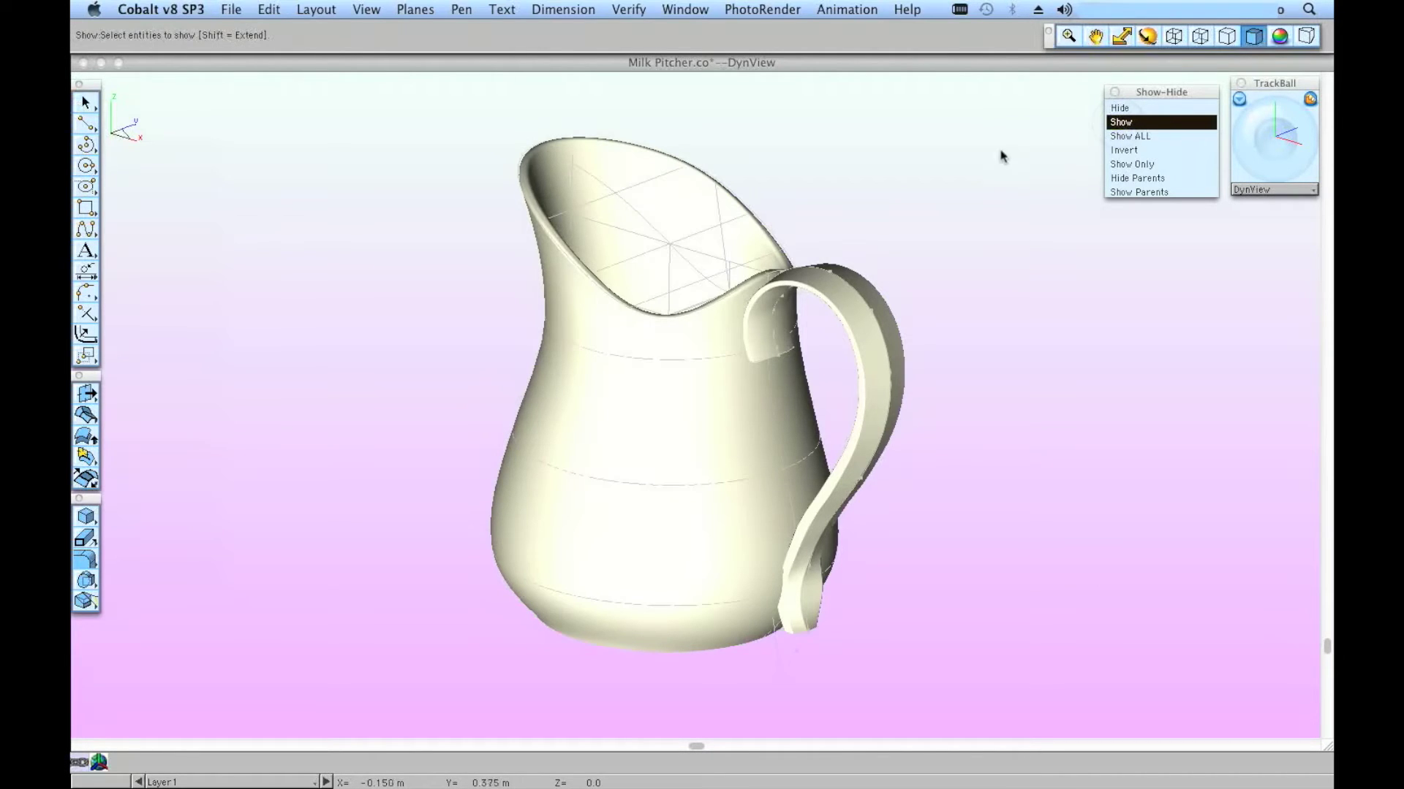
Step: Unhide the B-SPLINE_3073 curve inside the pitcher, then deselect it
click(643, 221)
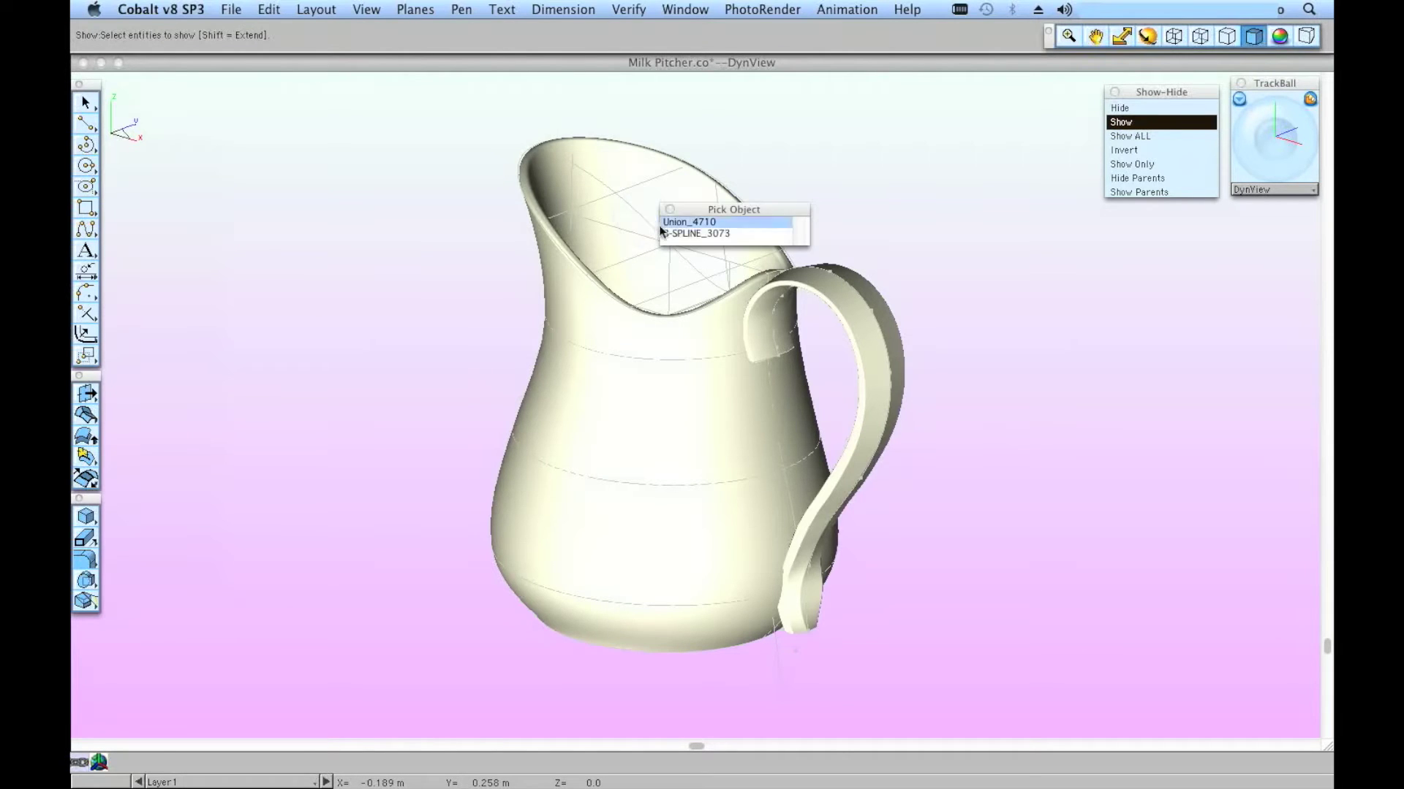
click(674, 235)
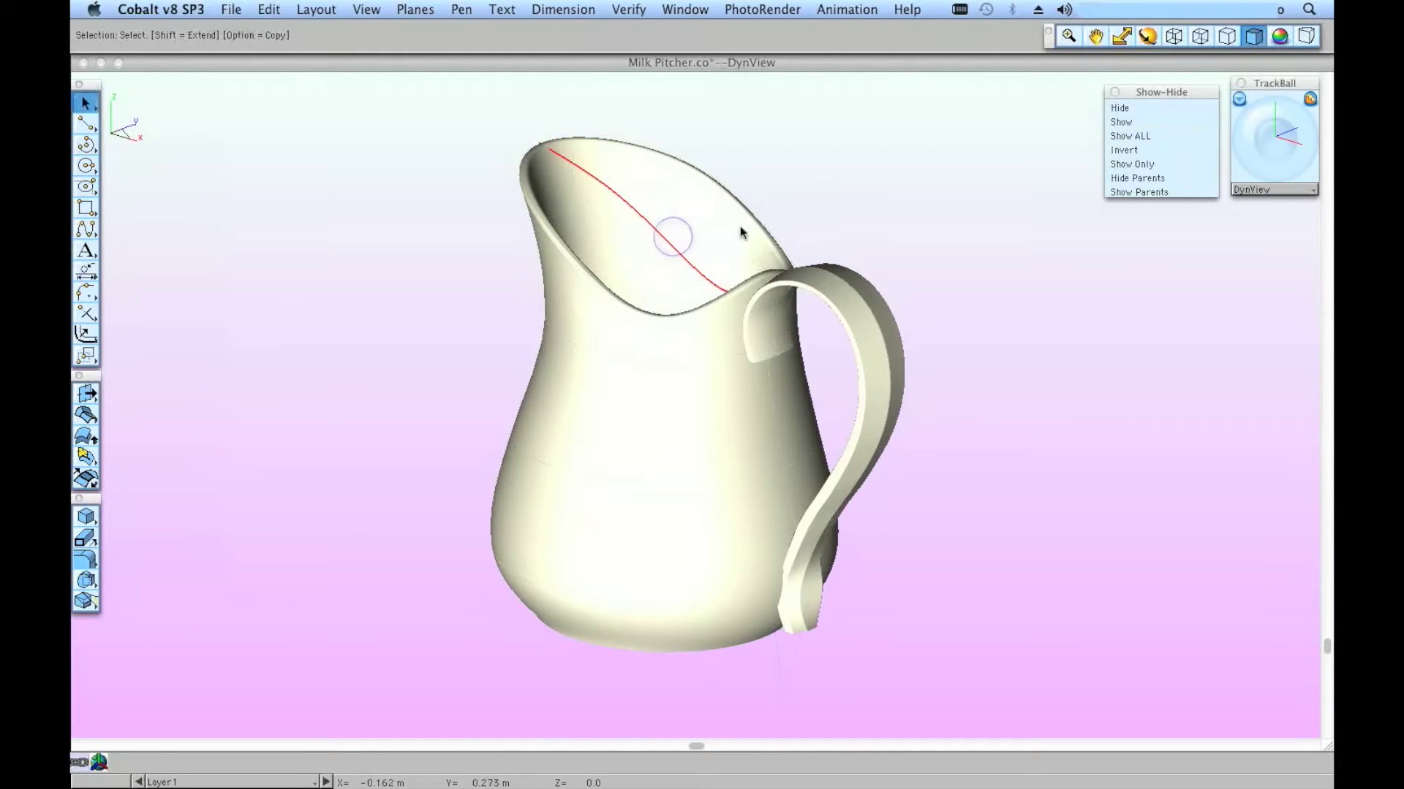
click(855, 223)
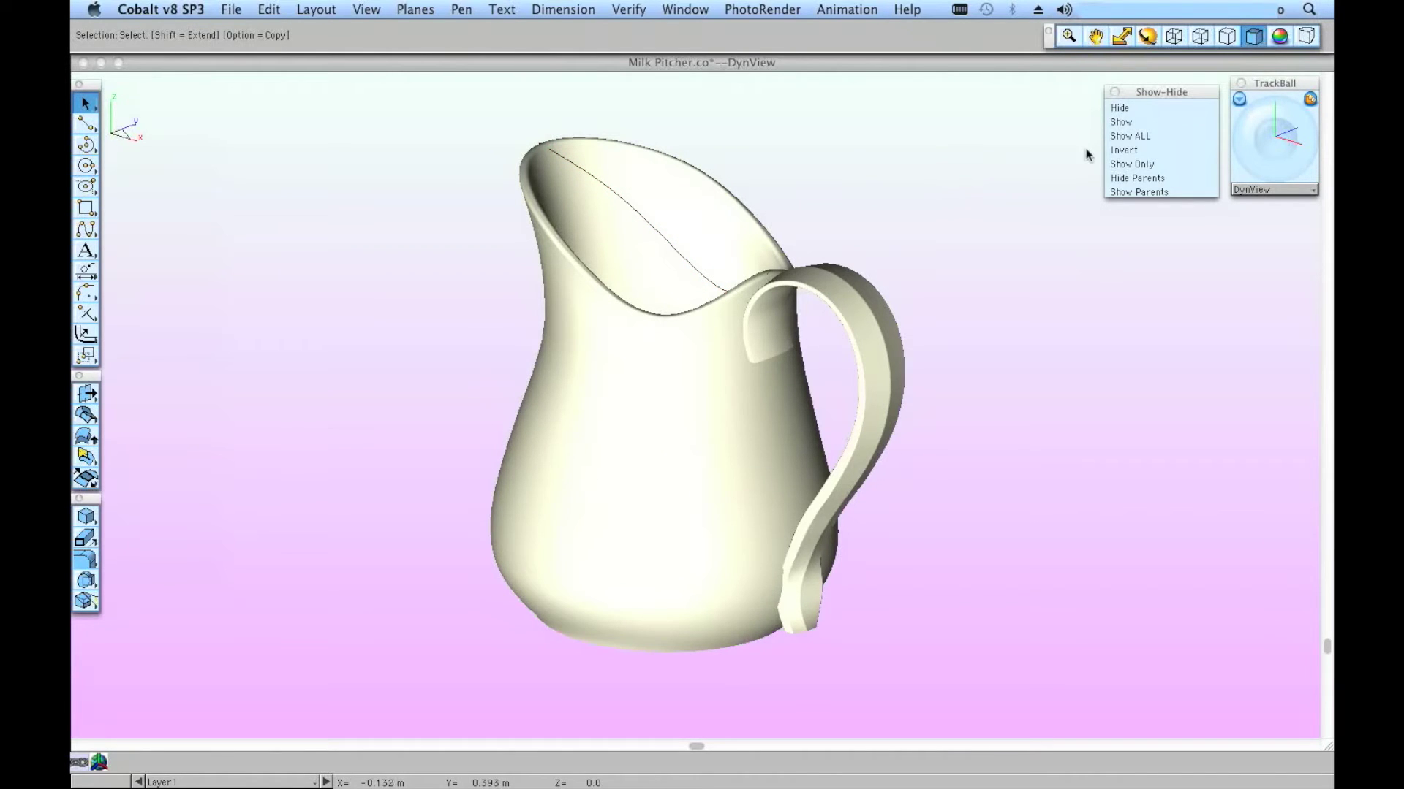
Step: Show all items, invert visibility twice, then Show Only the pitcher body
click(1118, 137)
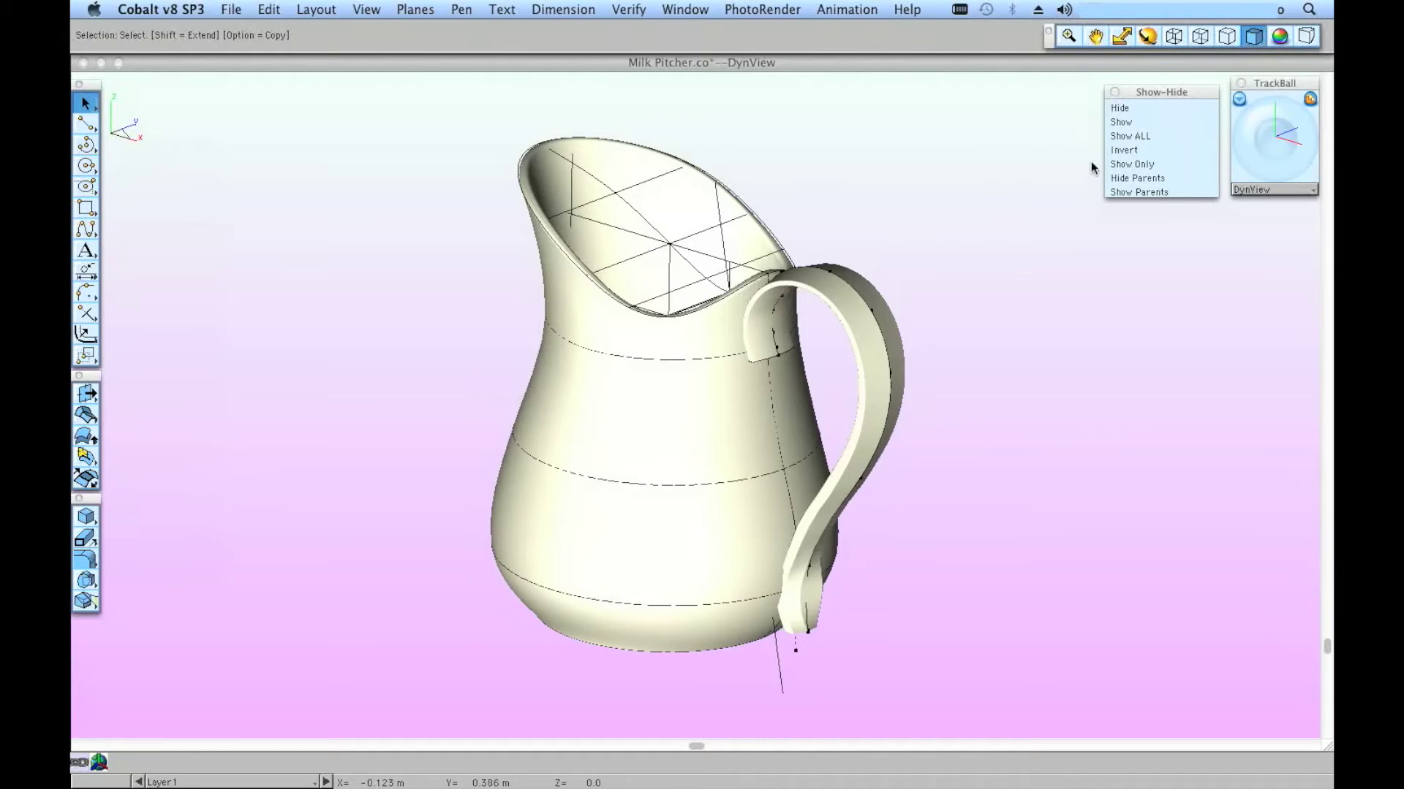
click(1112, 152)
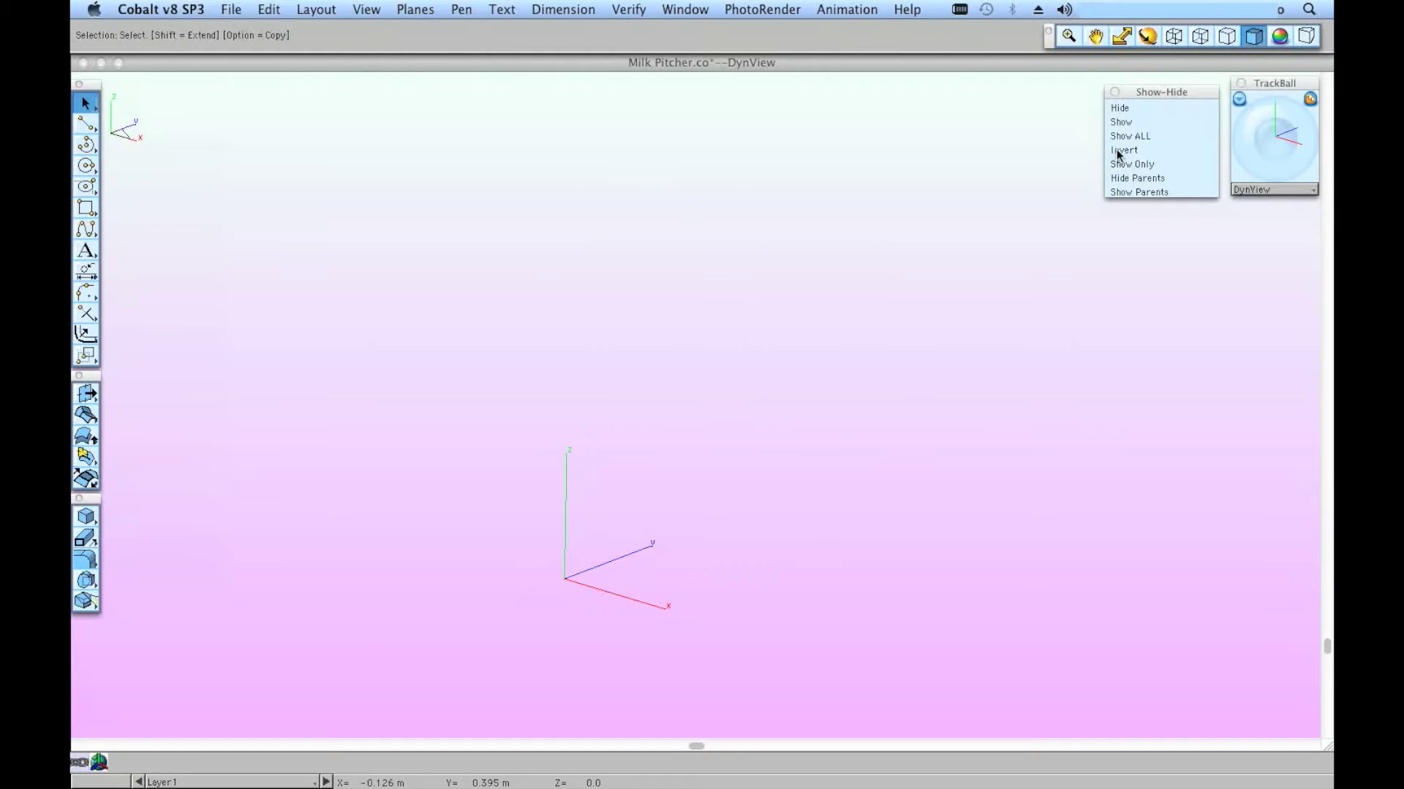
click(1112, 152)
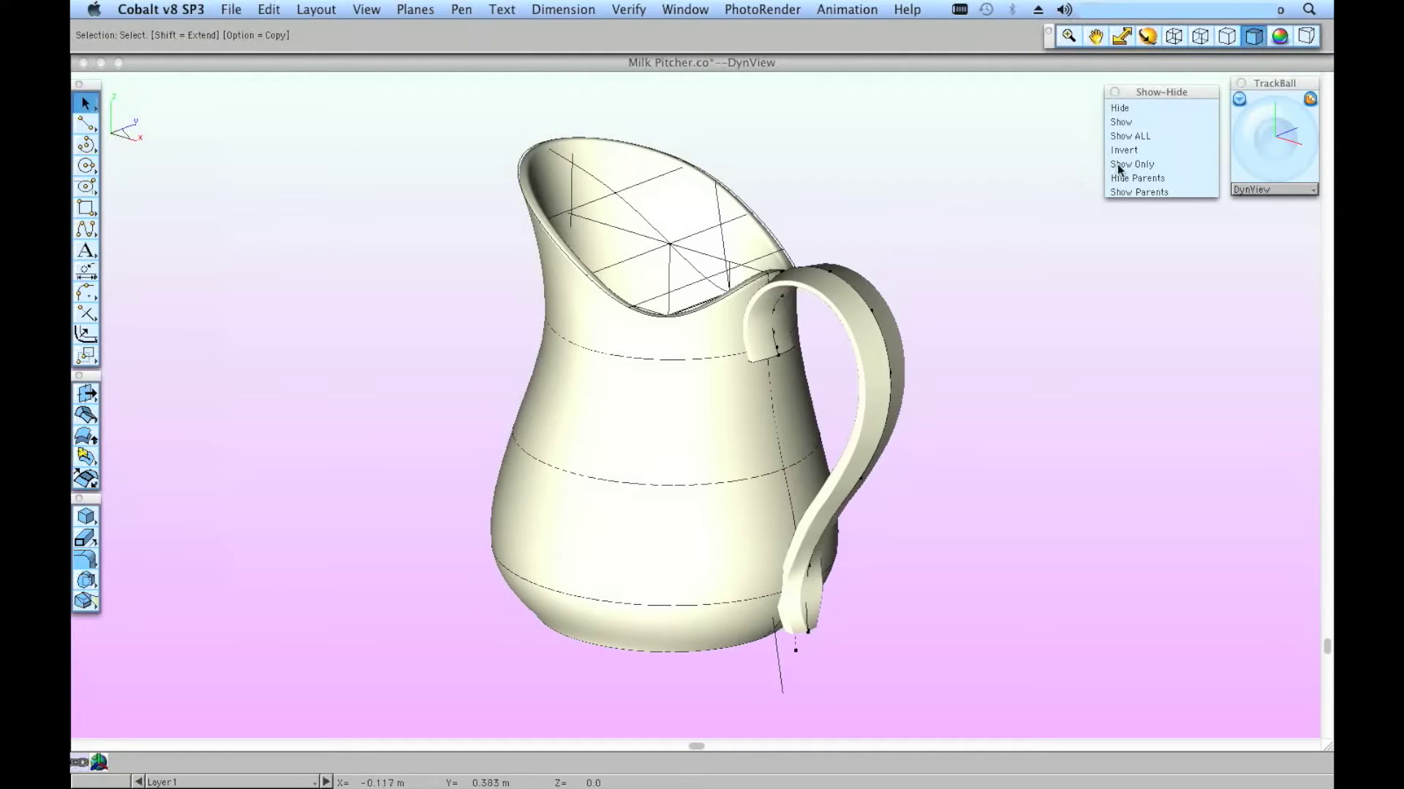
click(898, 337)
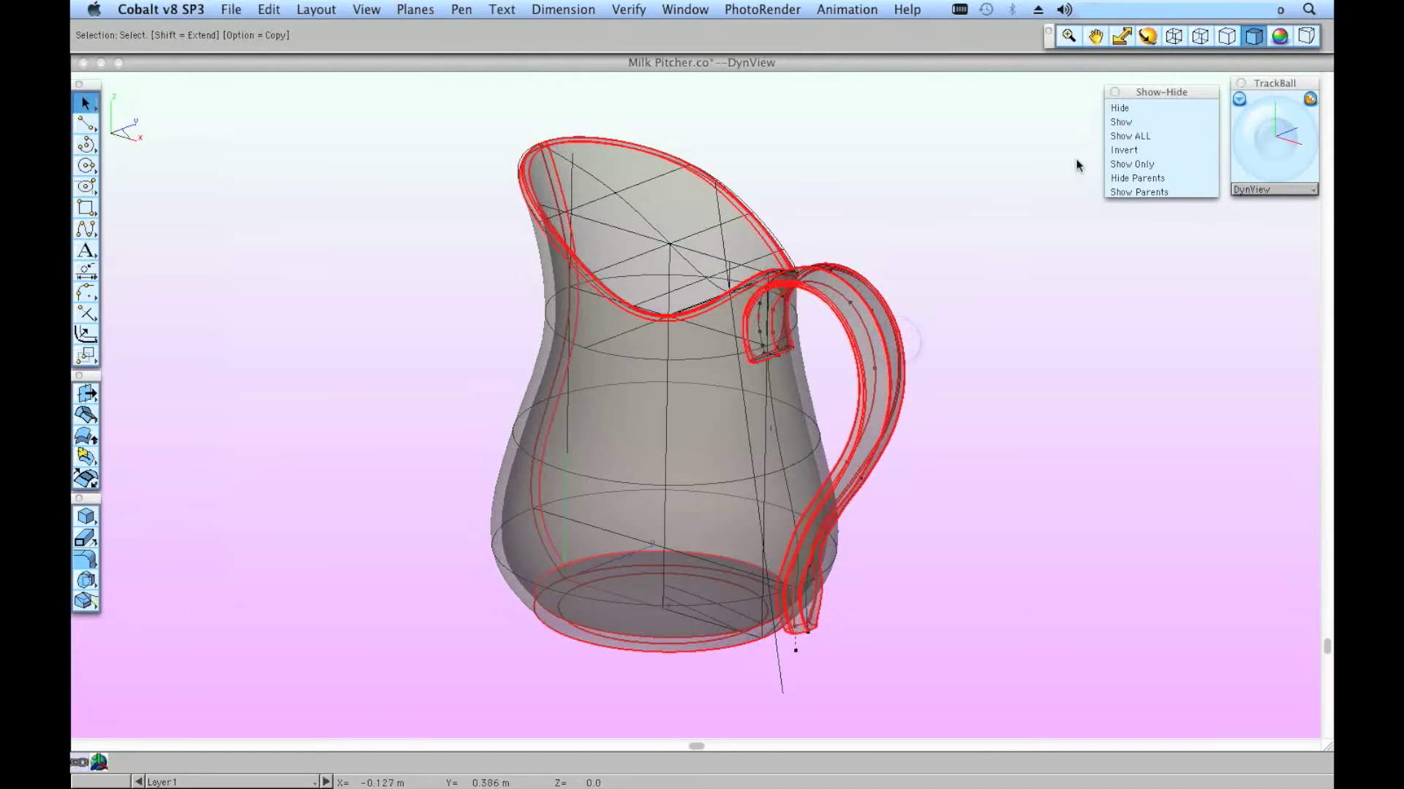
click(1119, 164)
click(1029, 201)
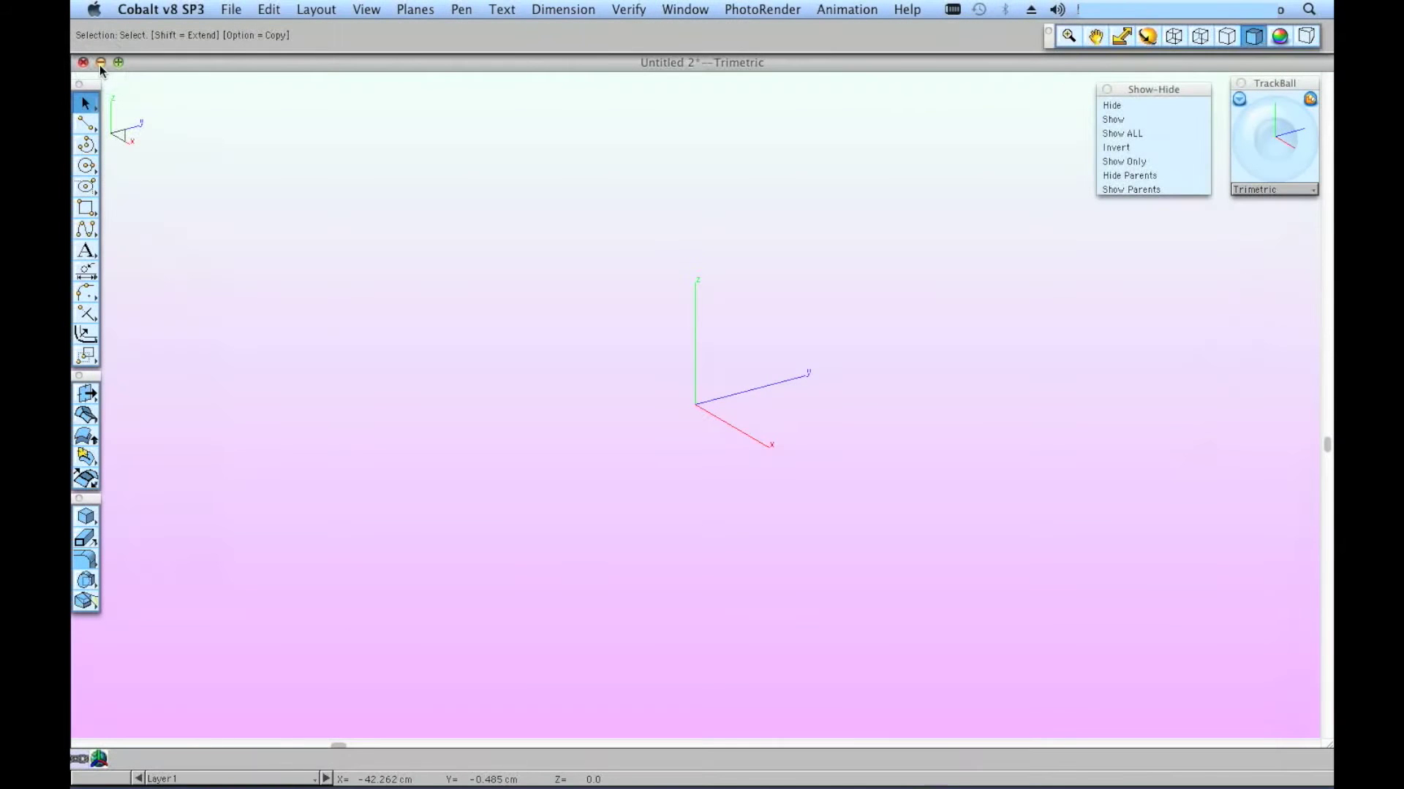
Step: Draw a square centred at the origin and extrude it into a box
click(85, 208)
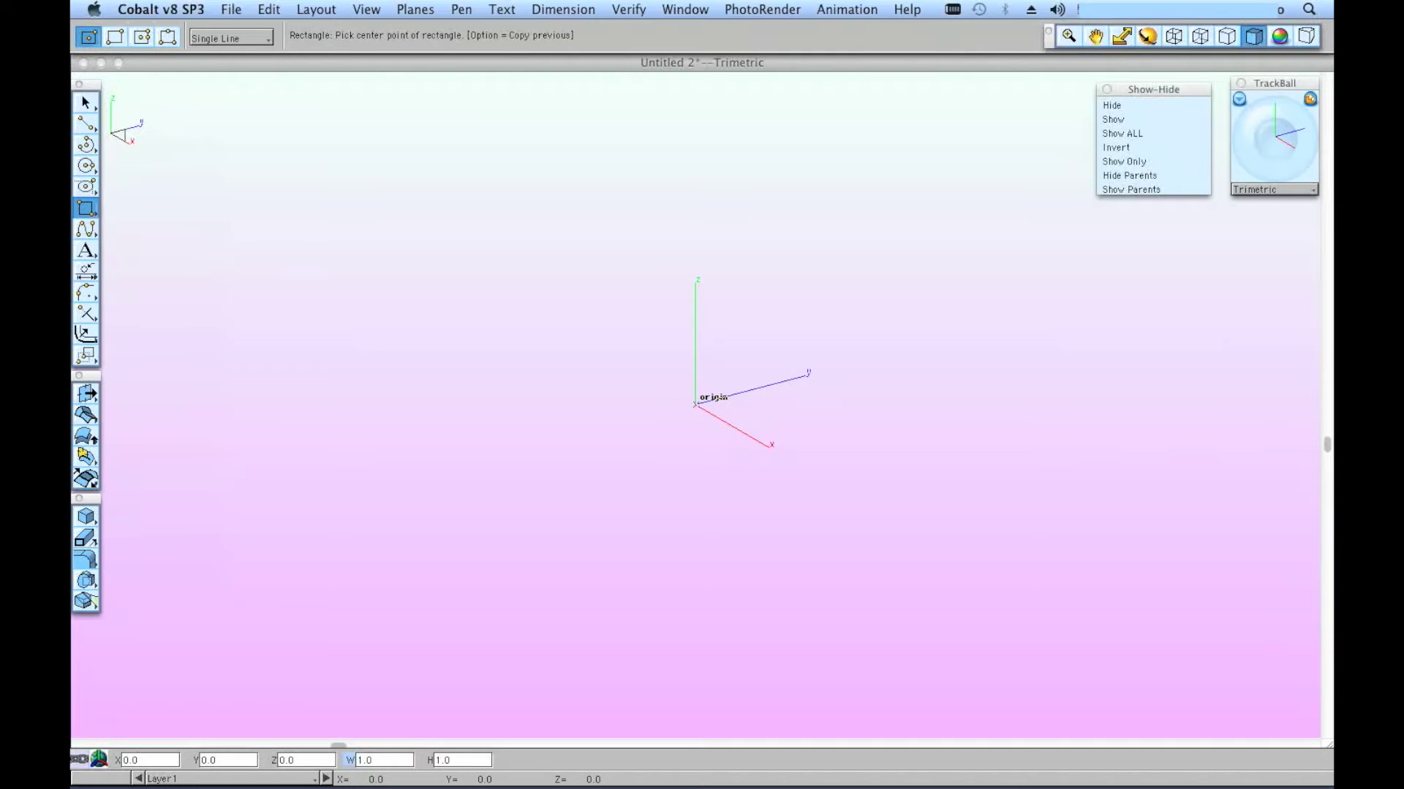
click(695, 404)
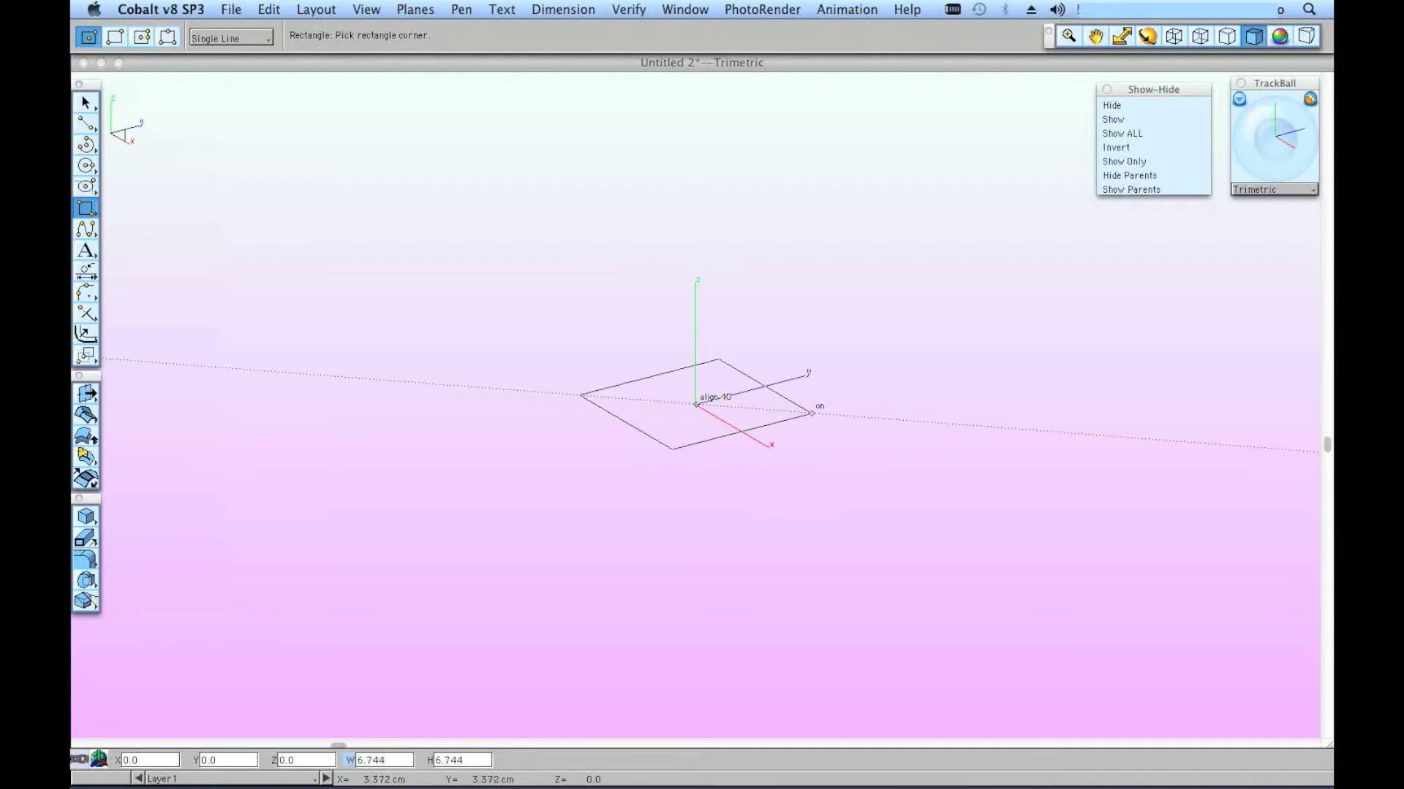
click(827, 412)
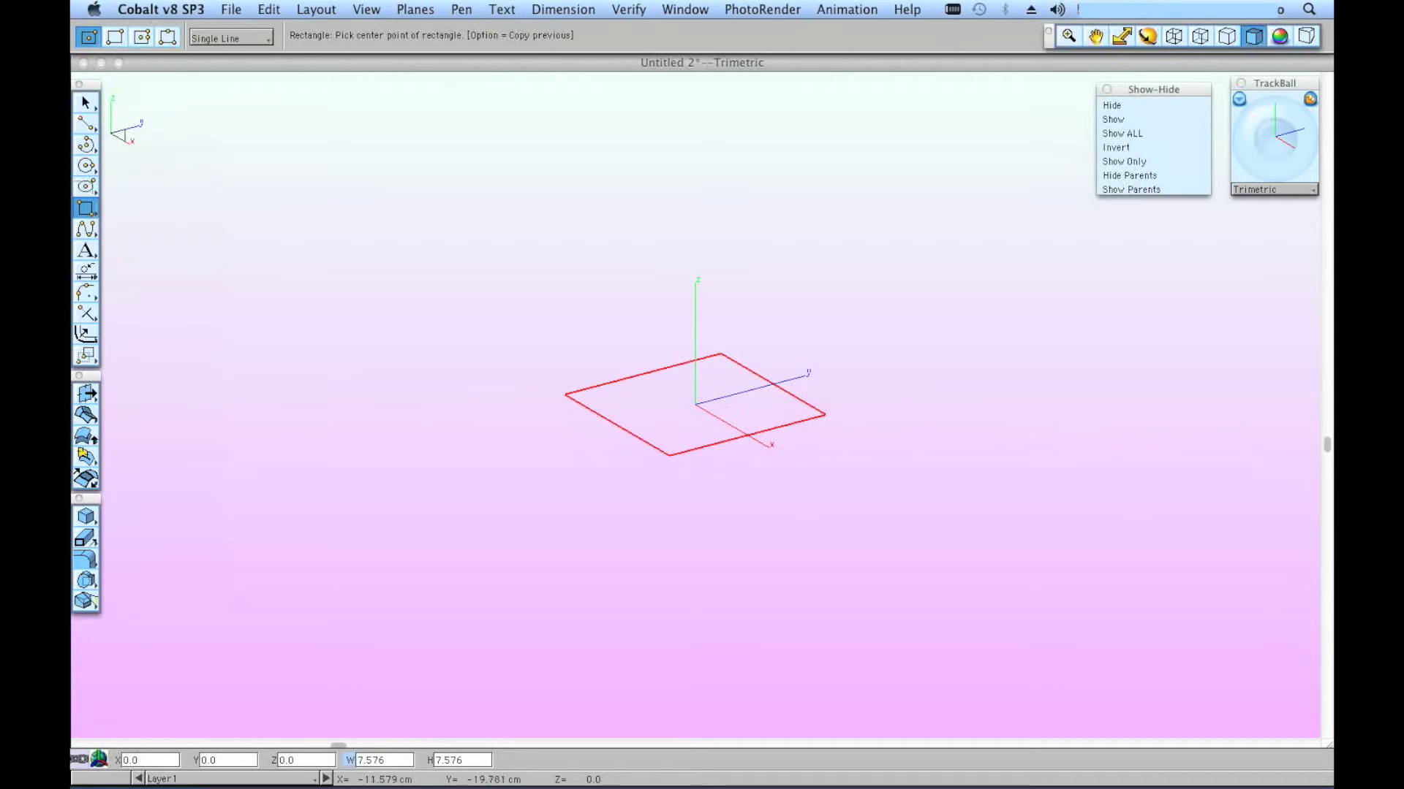
click(89, 545)
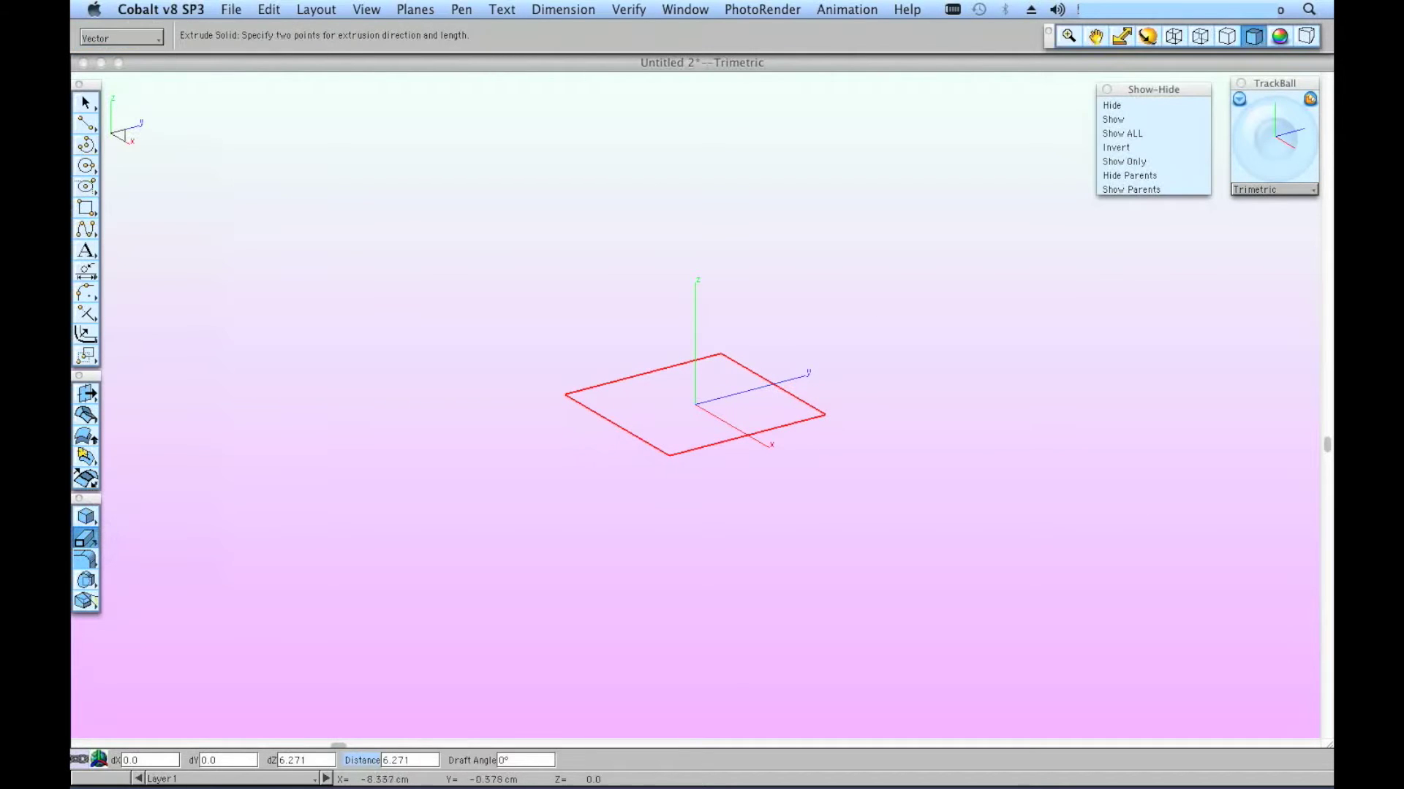
click(565, 261)
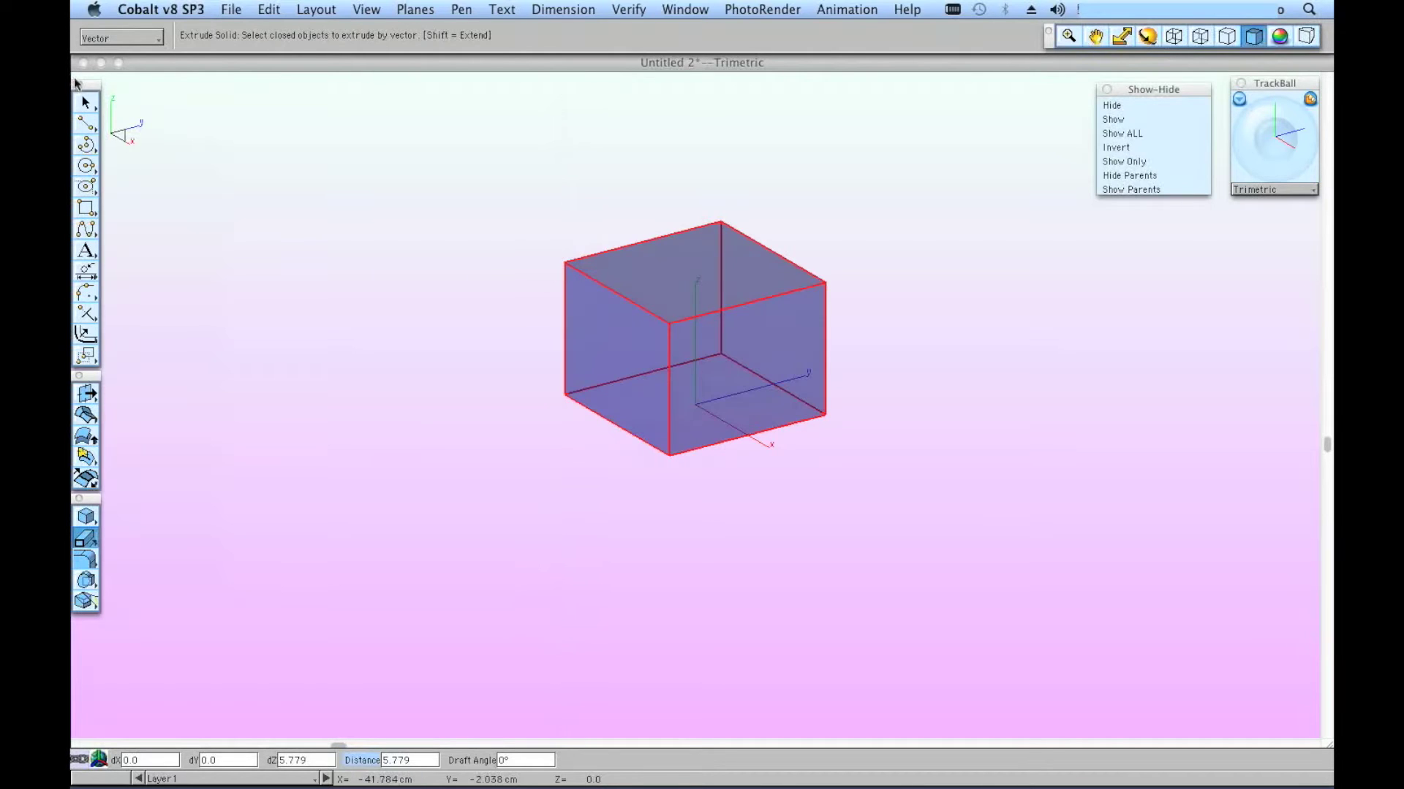
click(84, 103)
Step: Move the box beside its square, then stretch its base rectangle outward and back
click(570, 272)
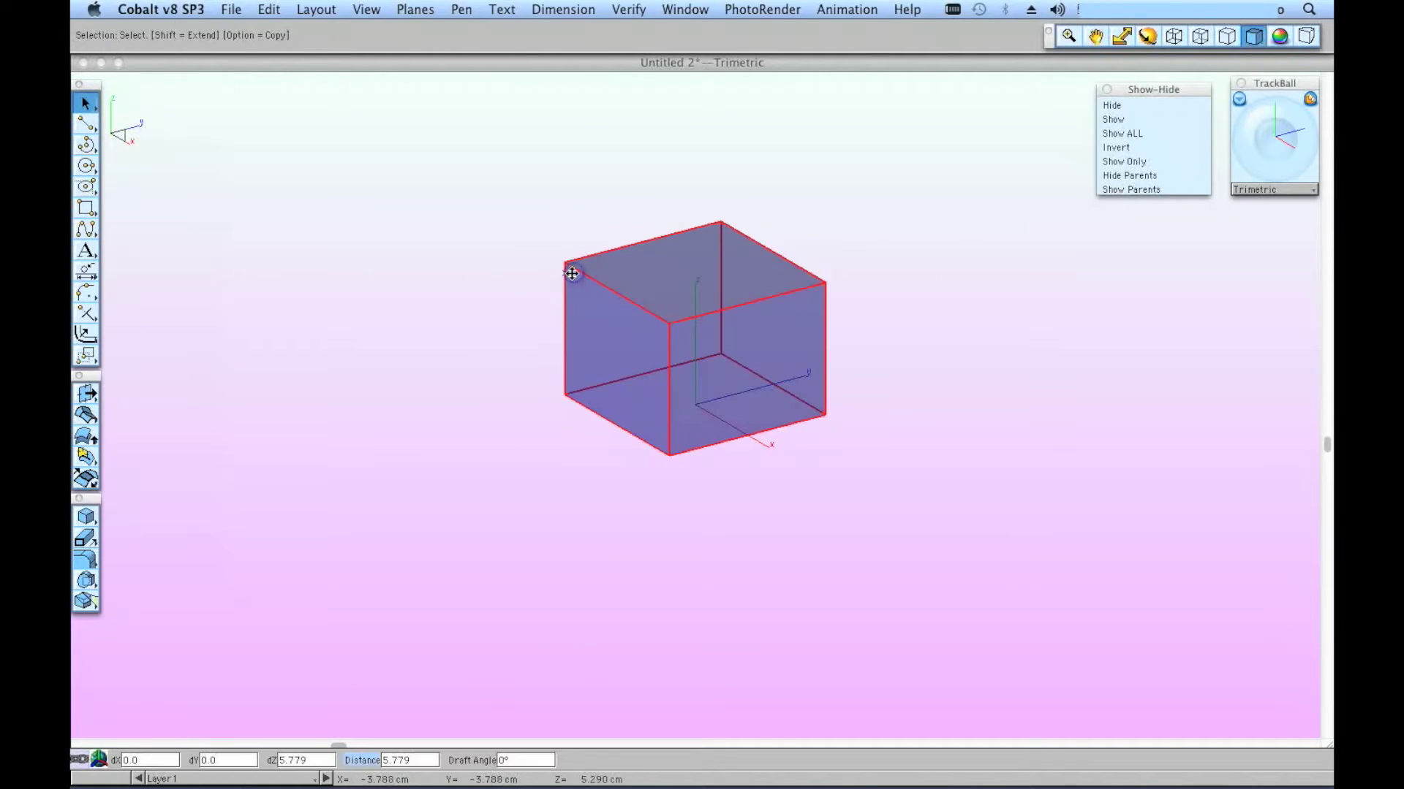
drag(570, 272, 937, 291)
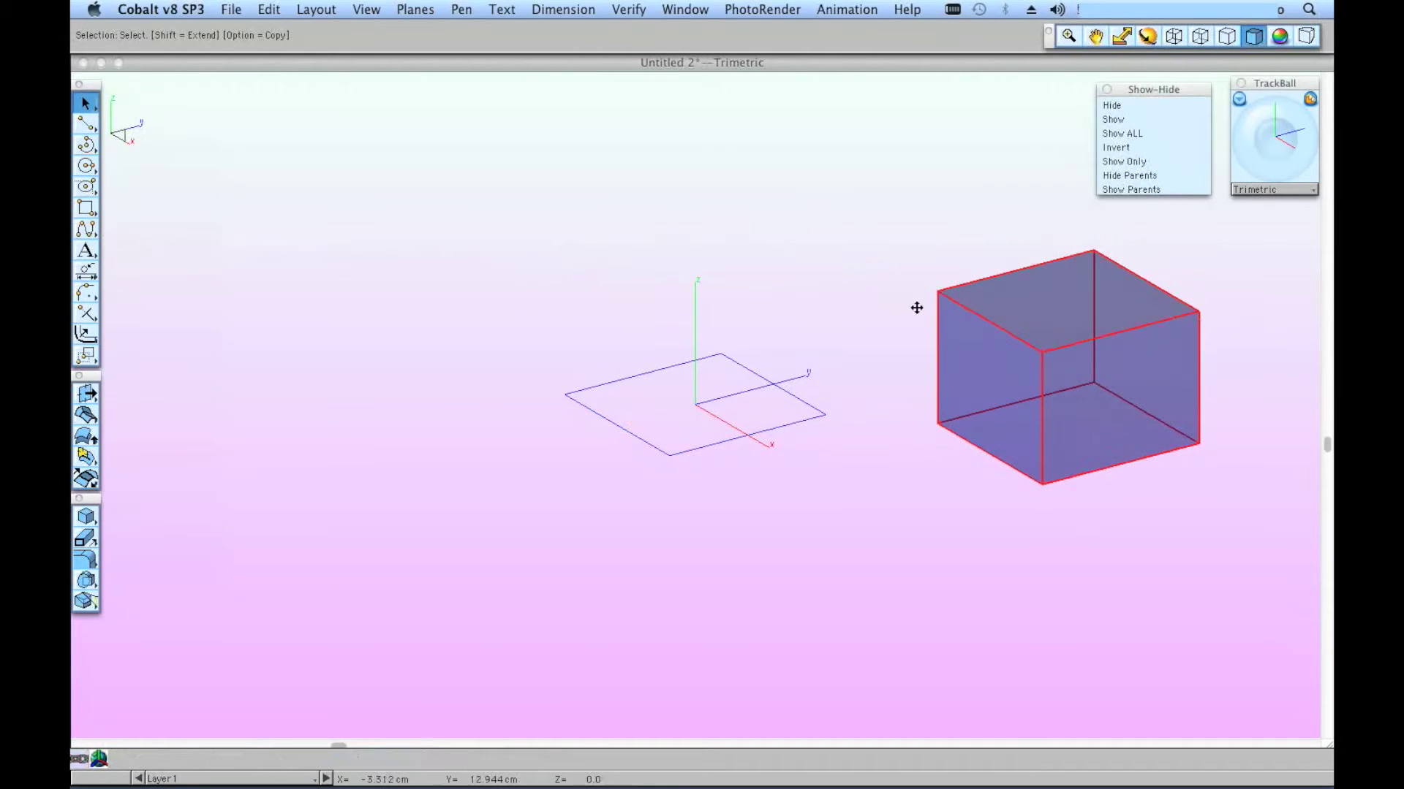
drag(319, 323, 703, 515)
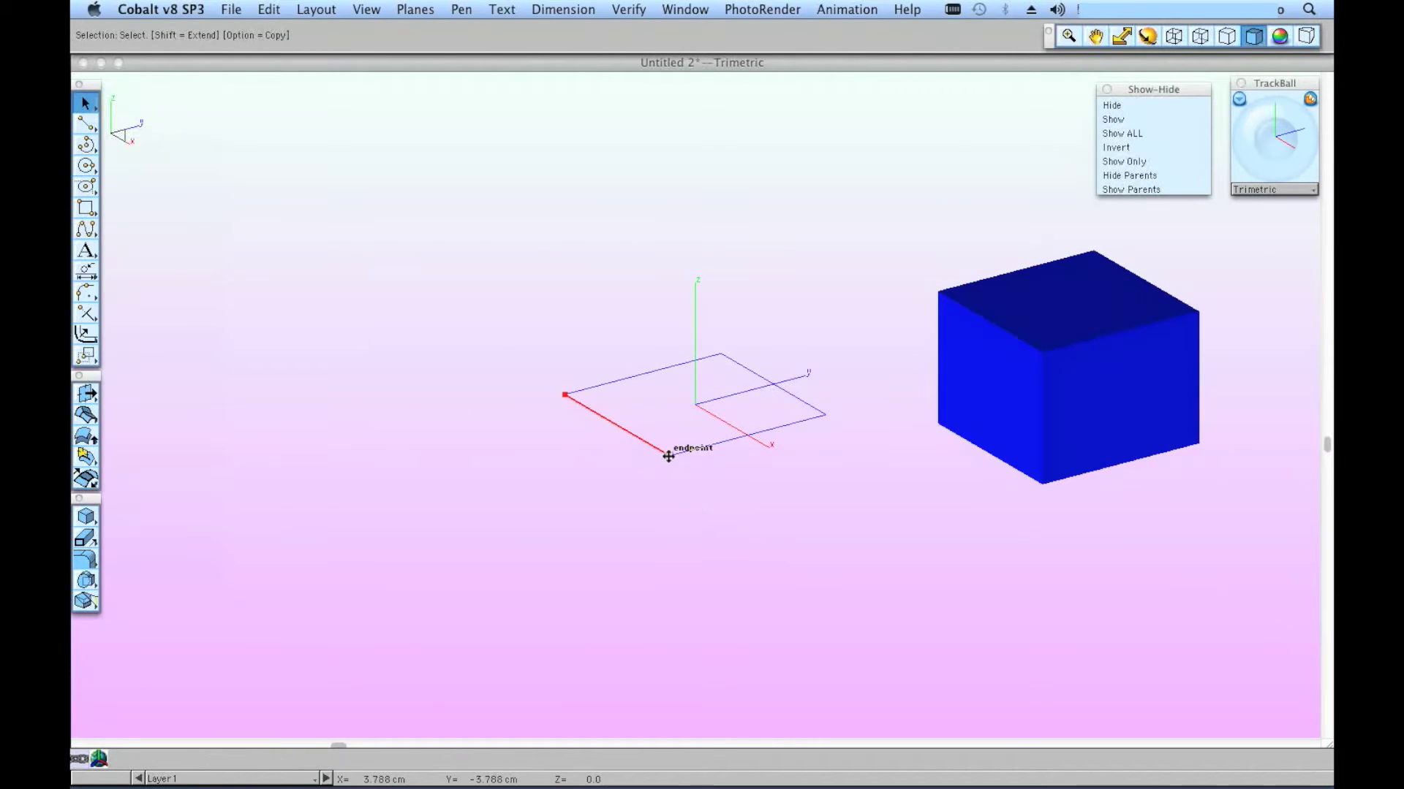
drag(668, 456, 446, 517)
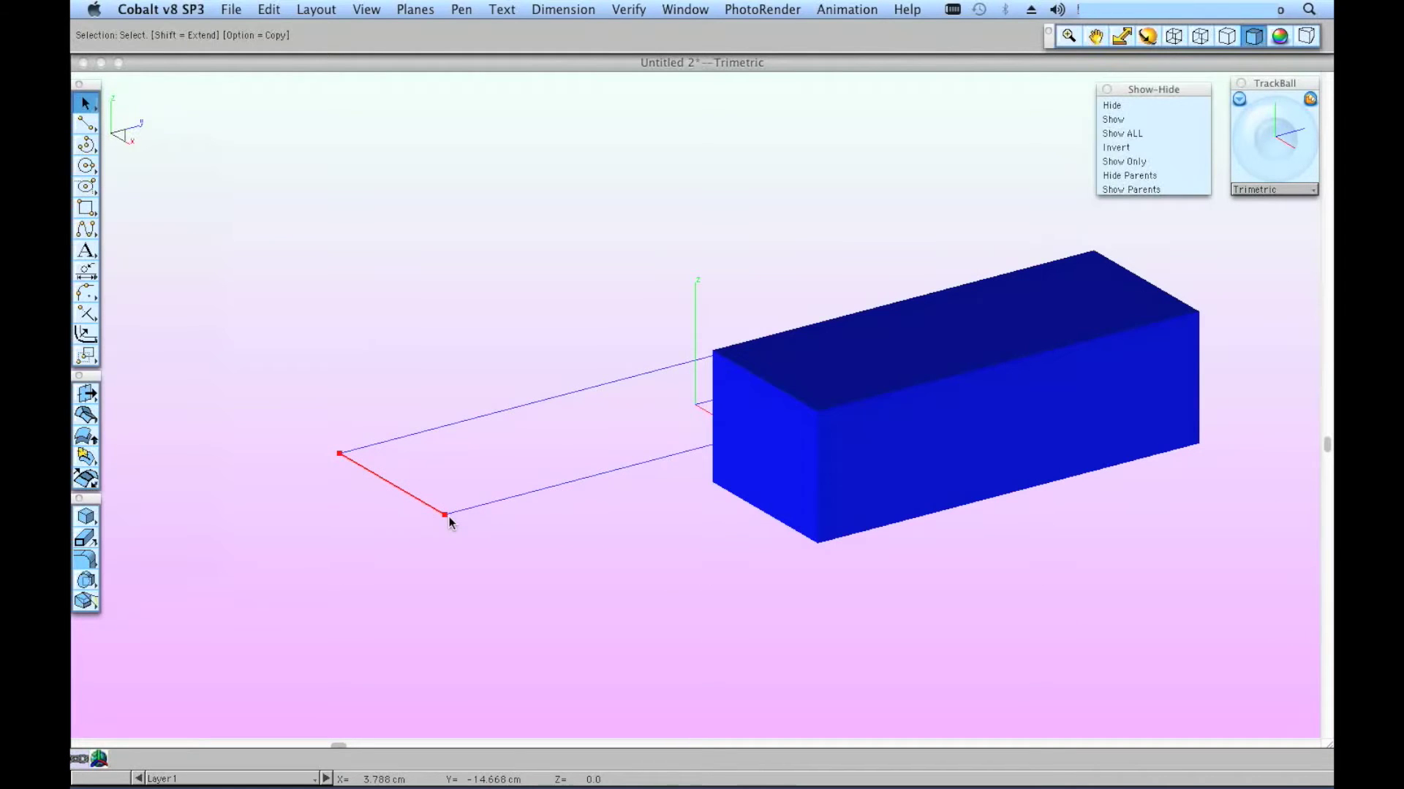
drag(445, 517, 665, 458)
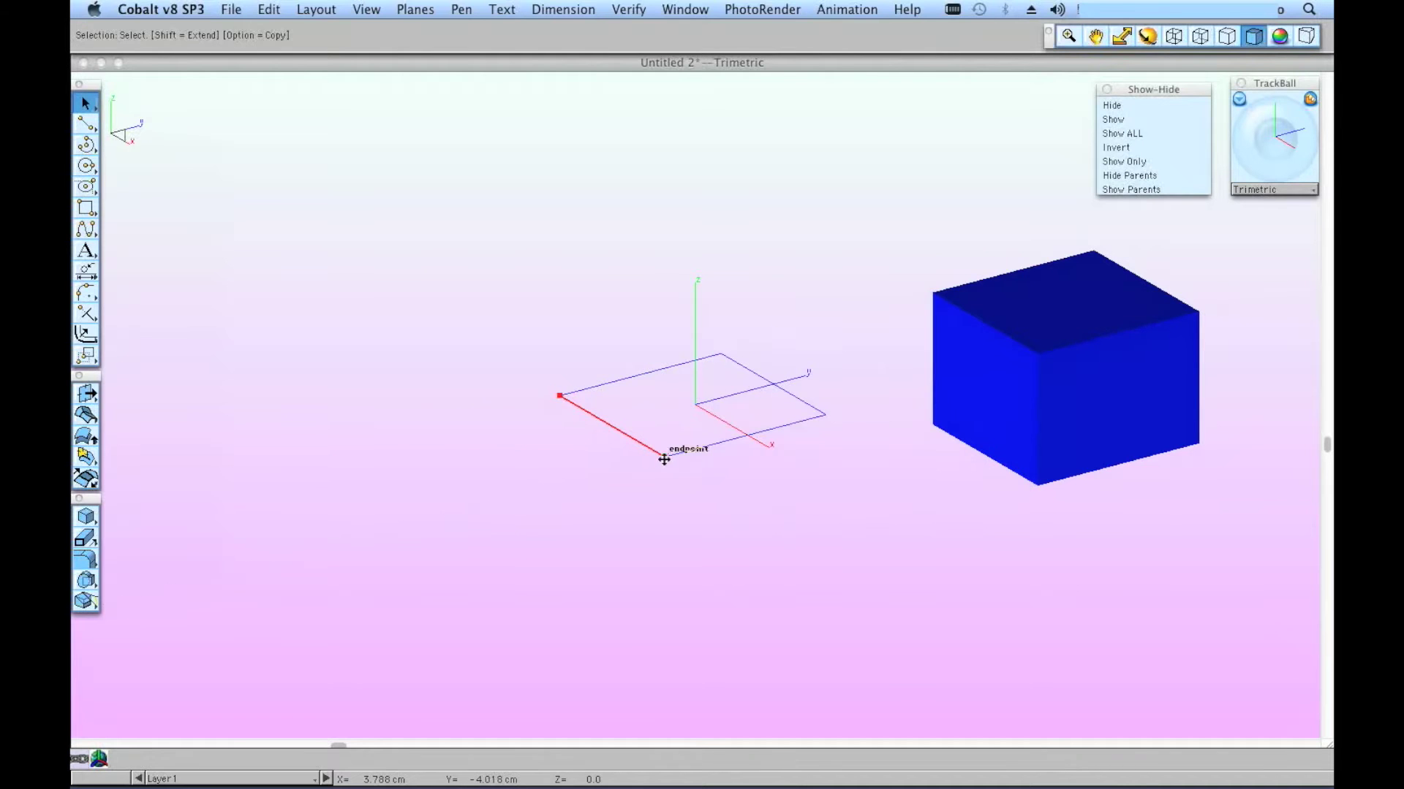
Step: Hide and re-show the box's parent sketch, then minimize the Untitled 2 window
click(245, 232)
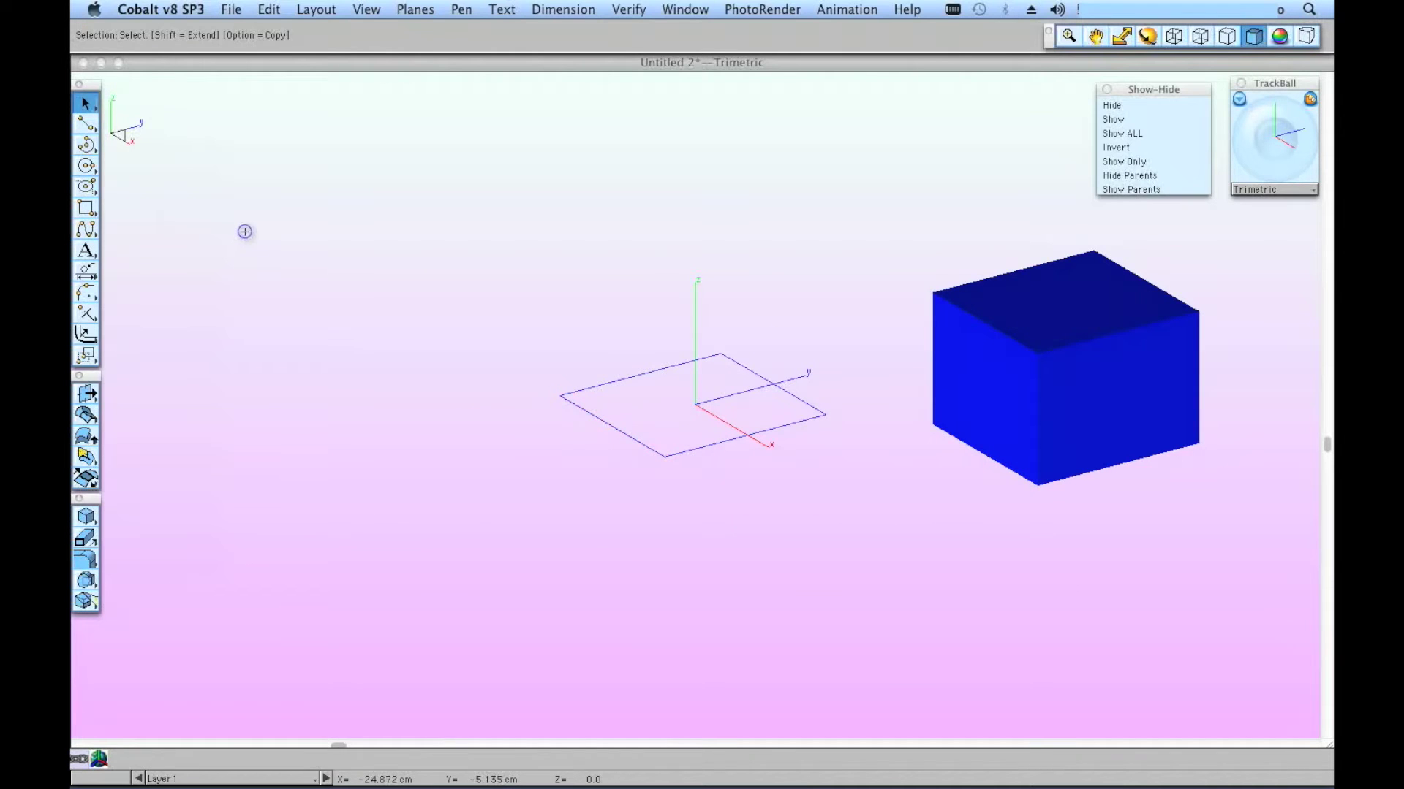
click(1081, 319)
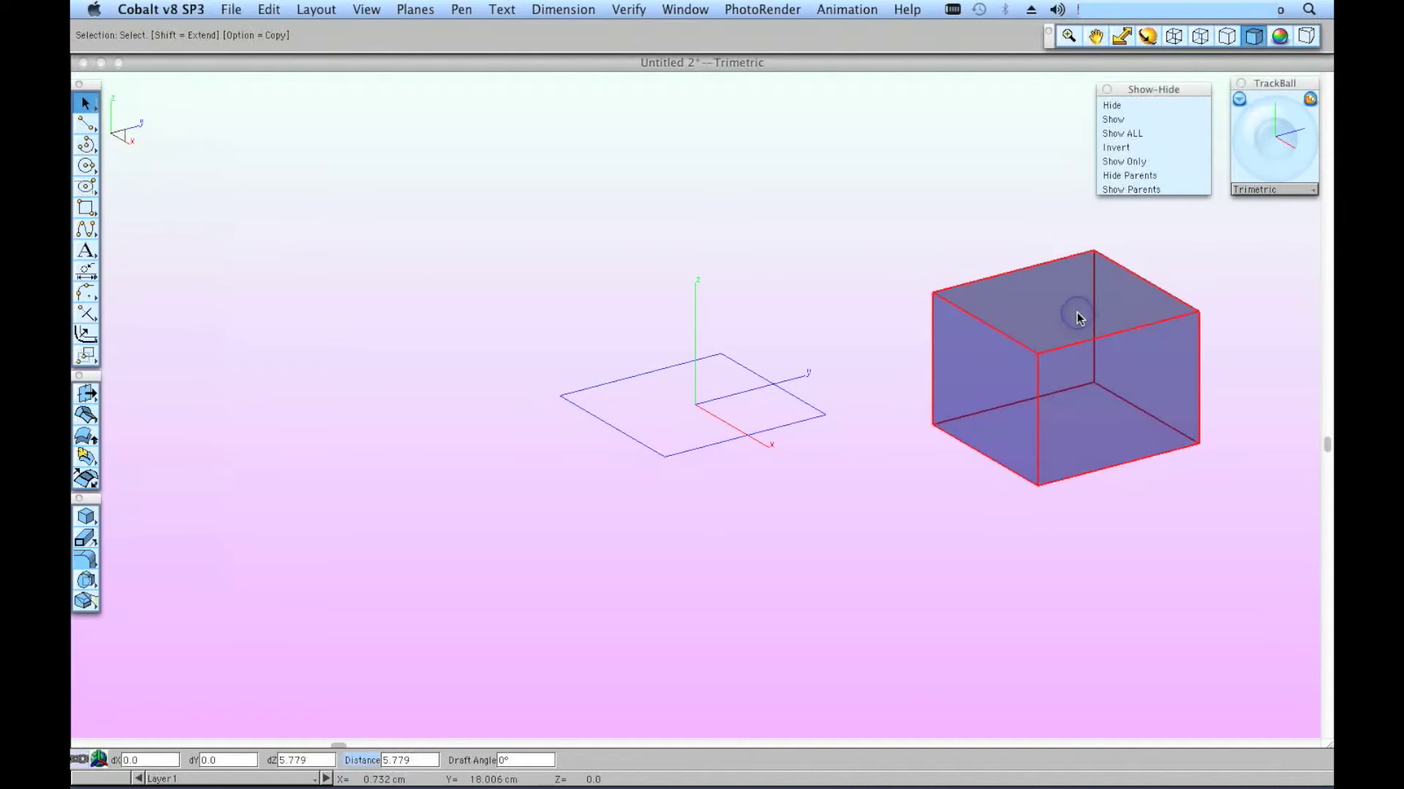
click(1147, 177)
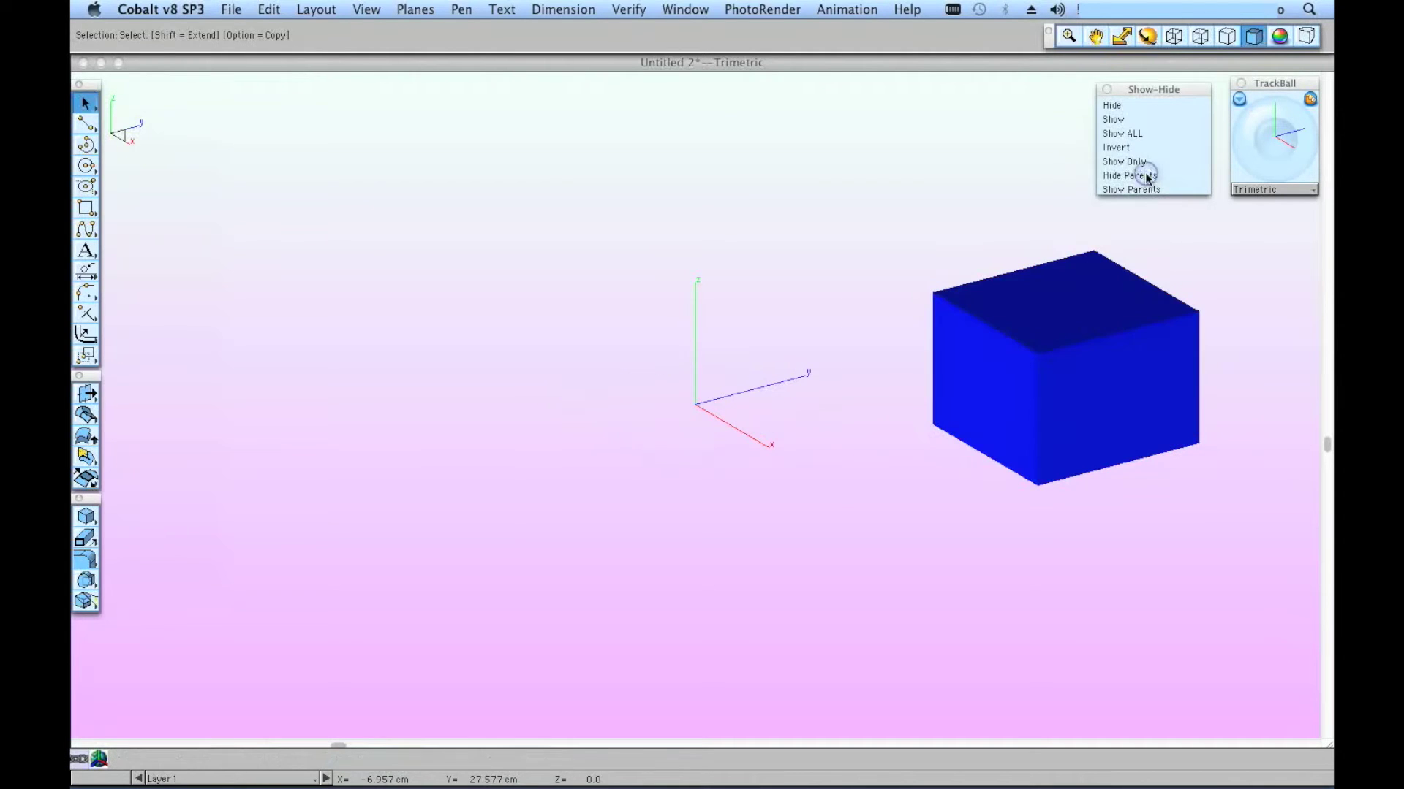
click(1084, 260)
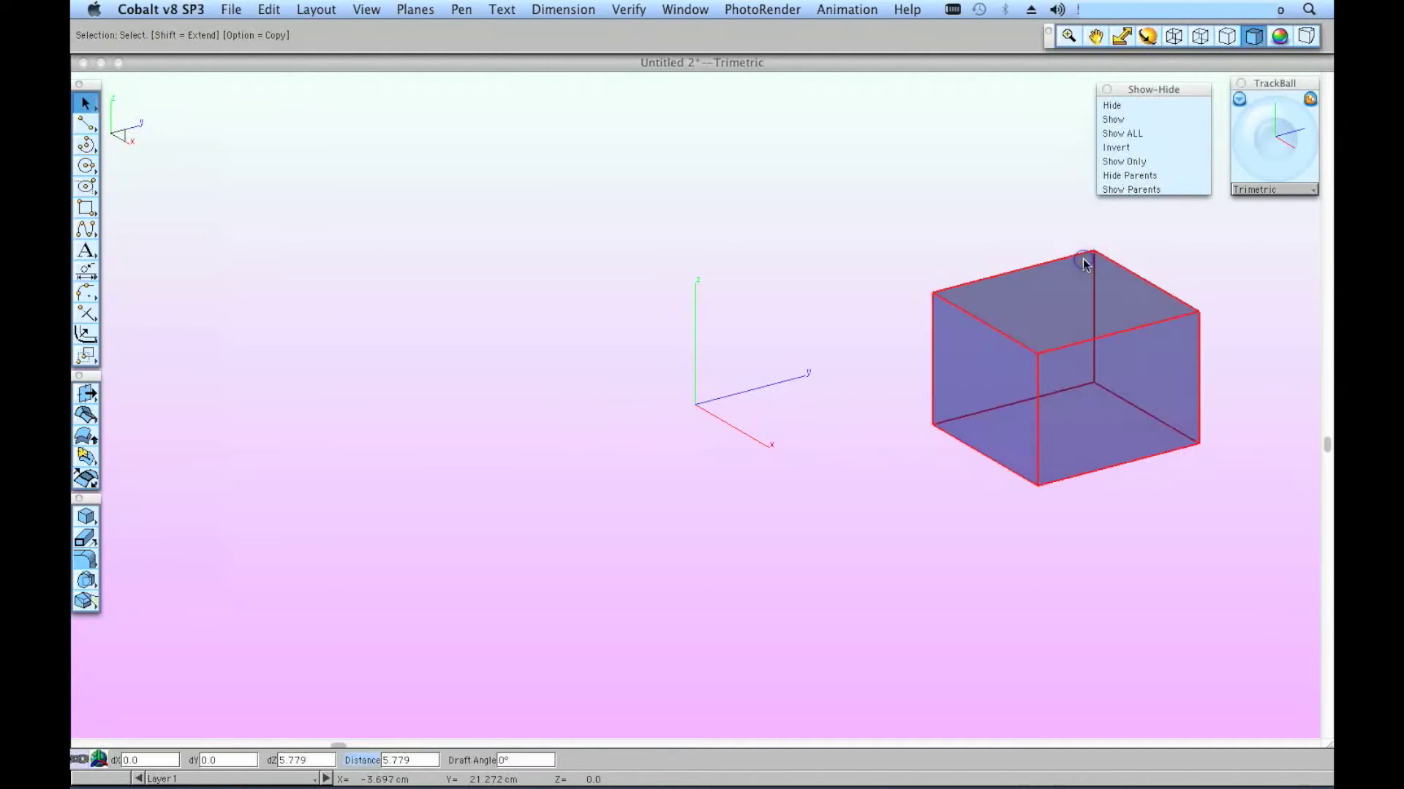
click(1125, 191)
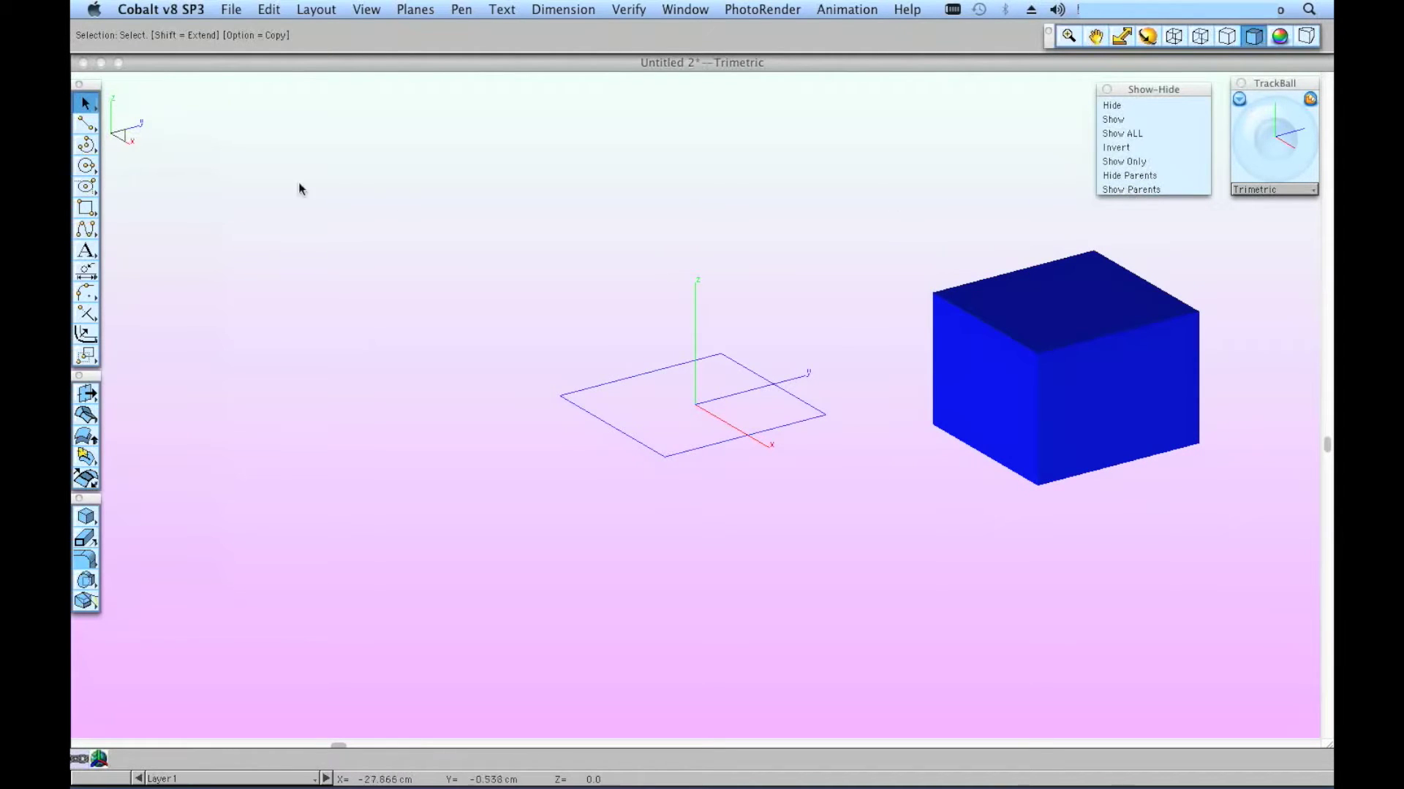
click(101, 63)
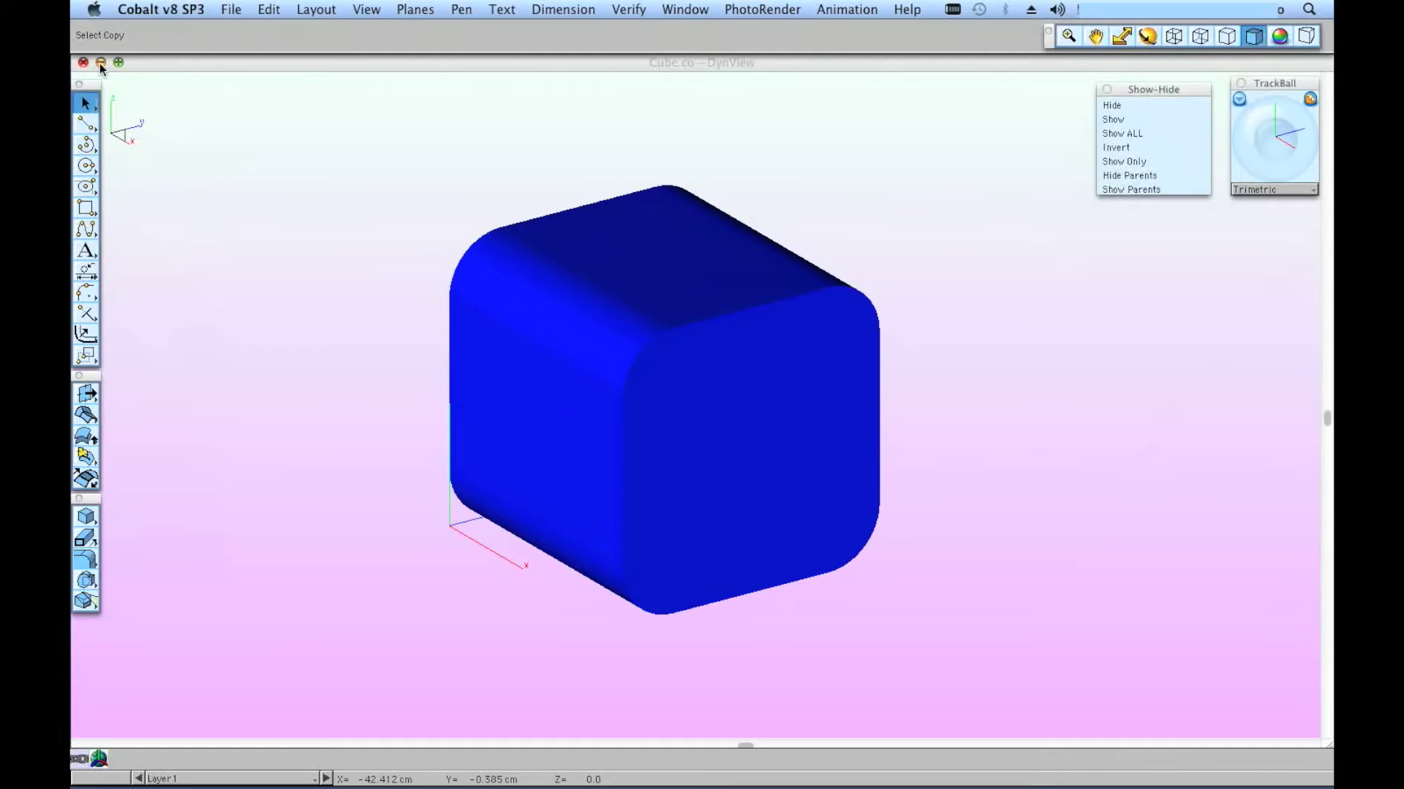
click(685, 9)
Step: Open Design Explorer, select the cube, expand Part_95 in the Feature Tree, then return to Untitled 2
click(727, 264)
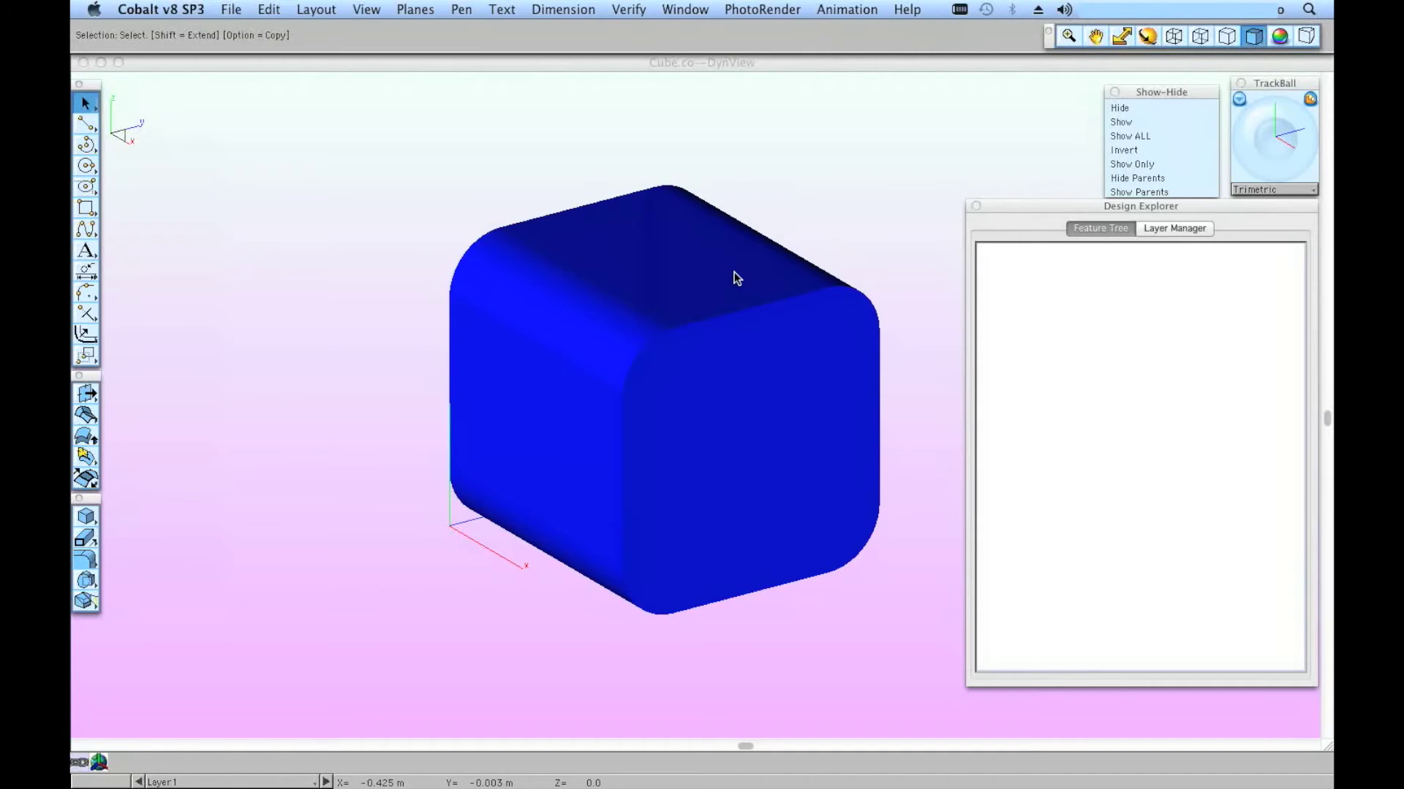
click(722, 397)
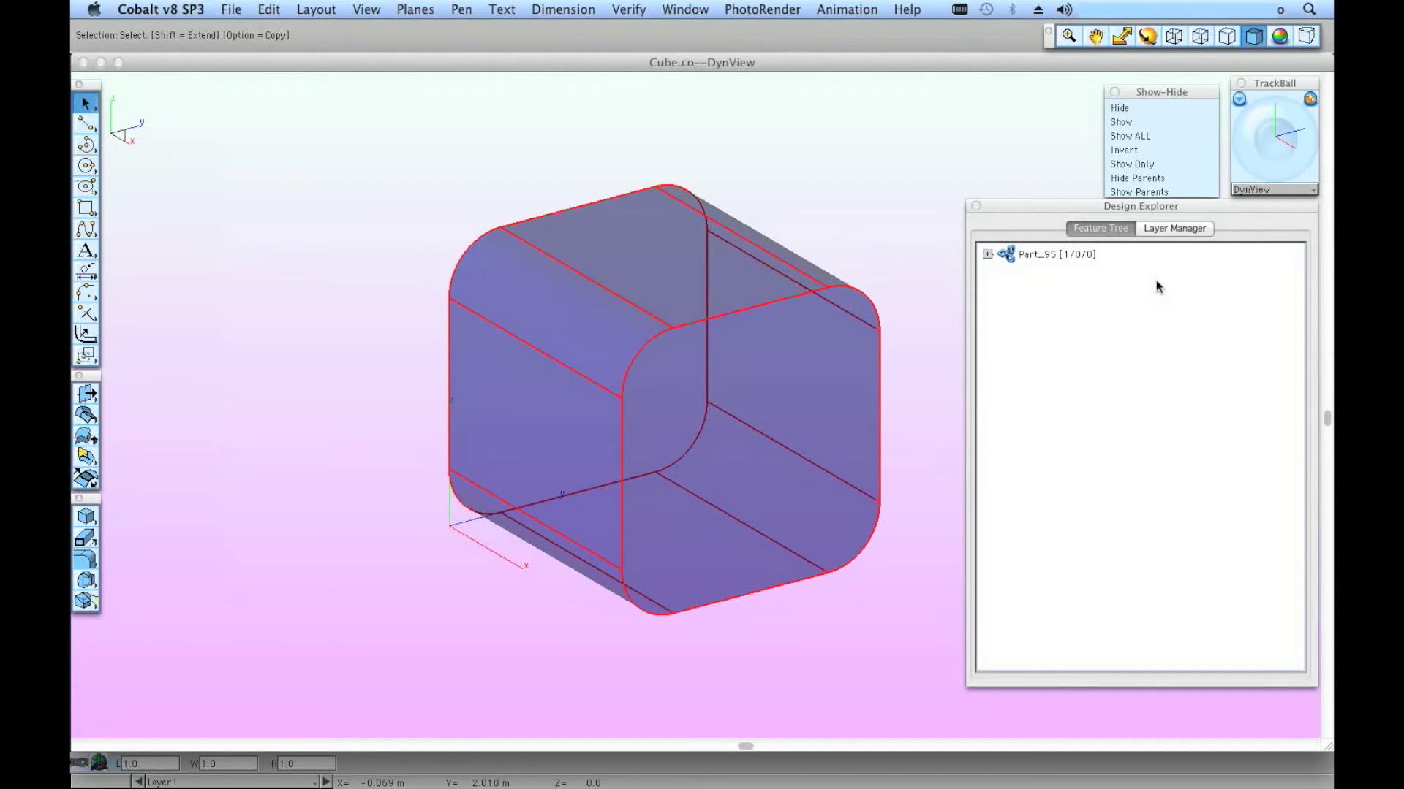
click(1169, 230)
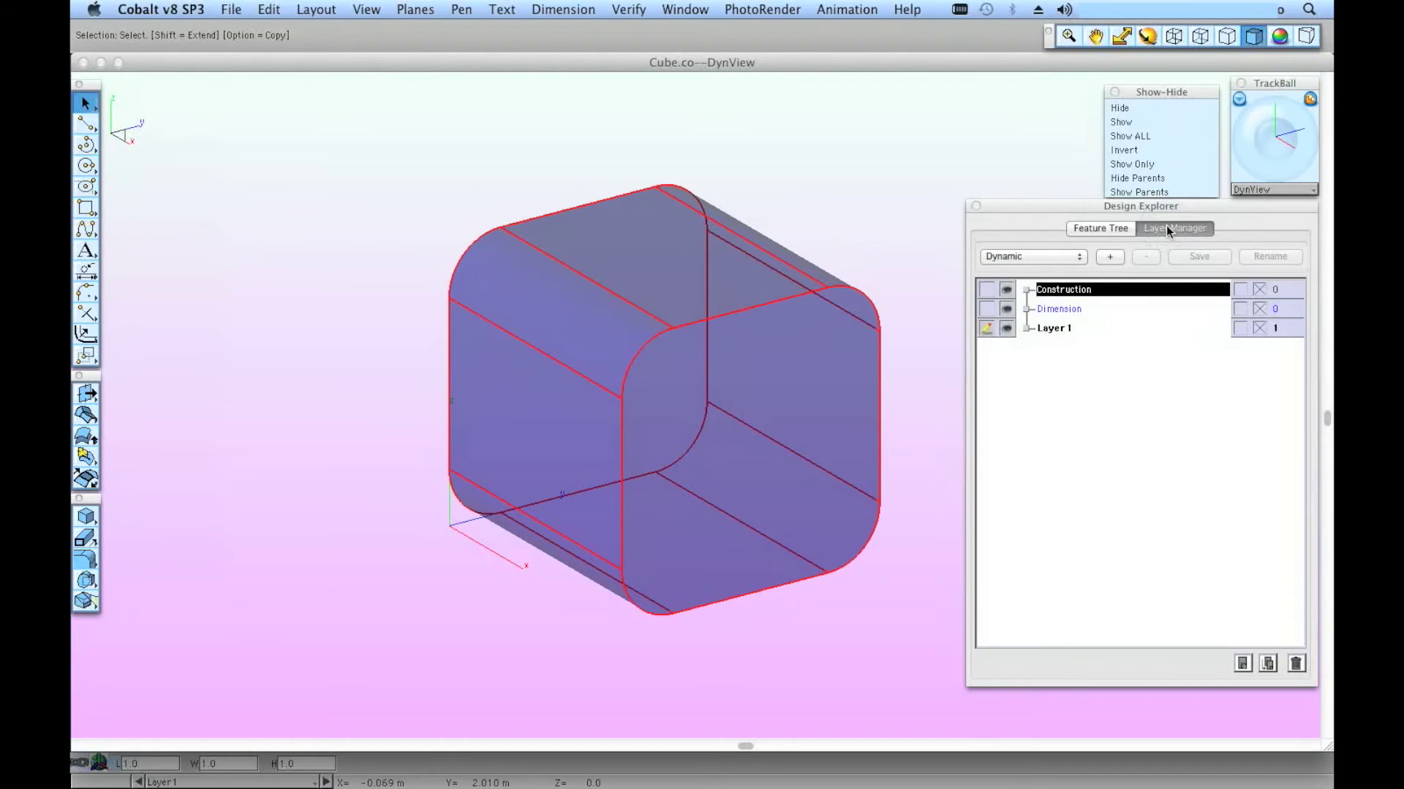
click(1117, 229)
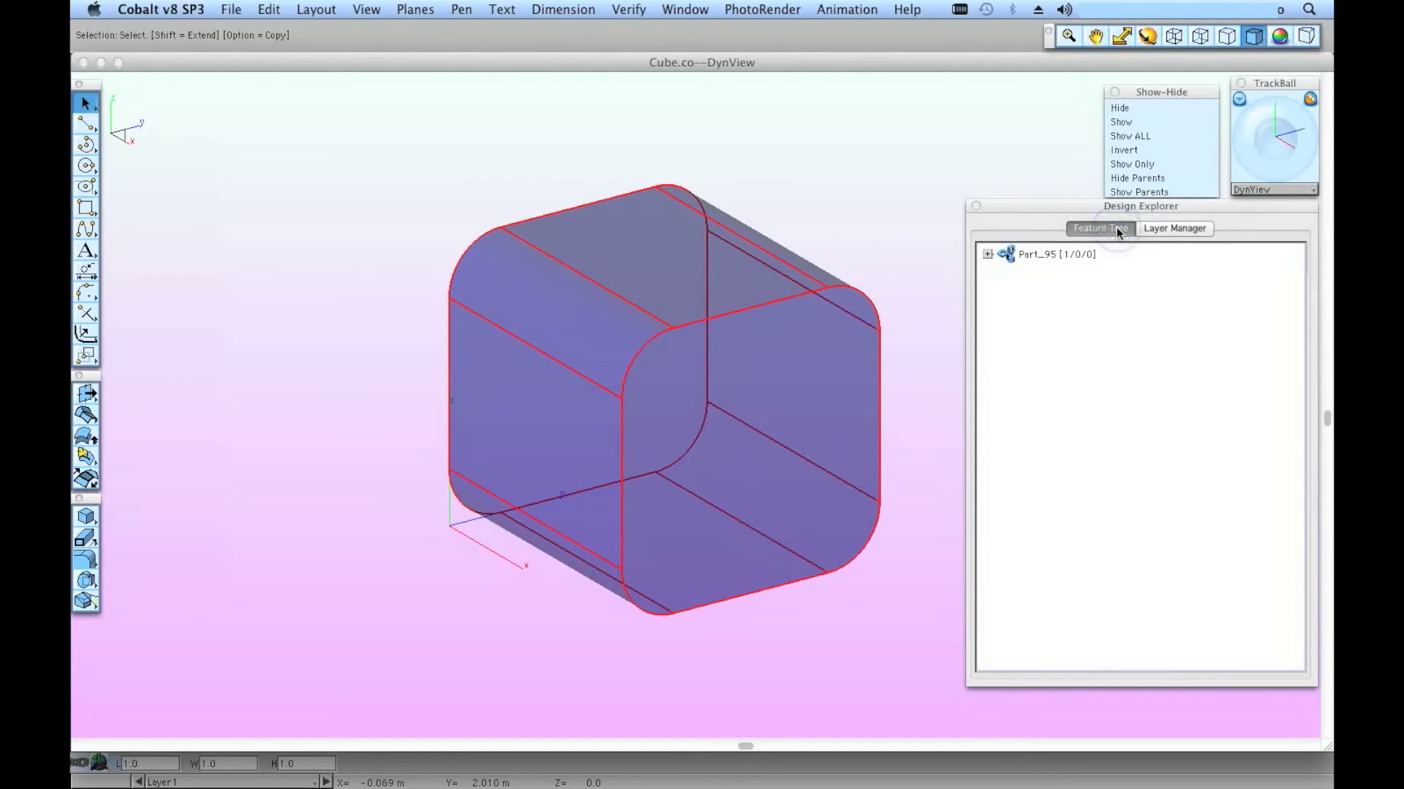
click(986, 255)
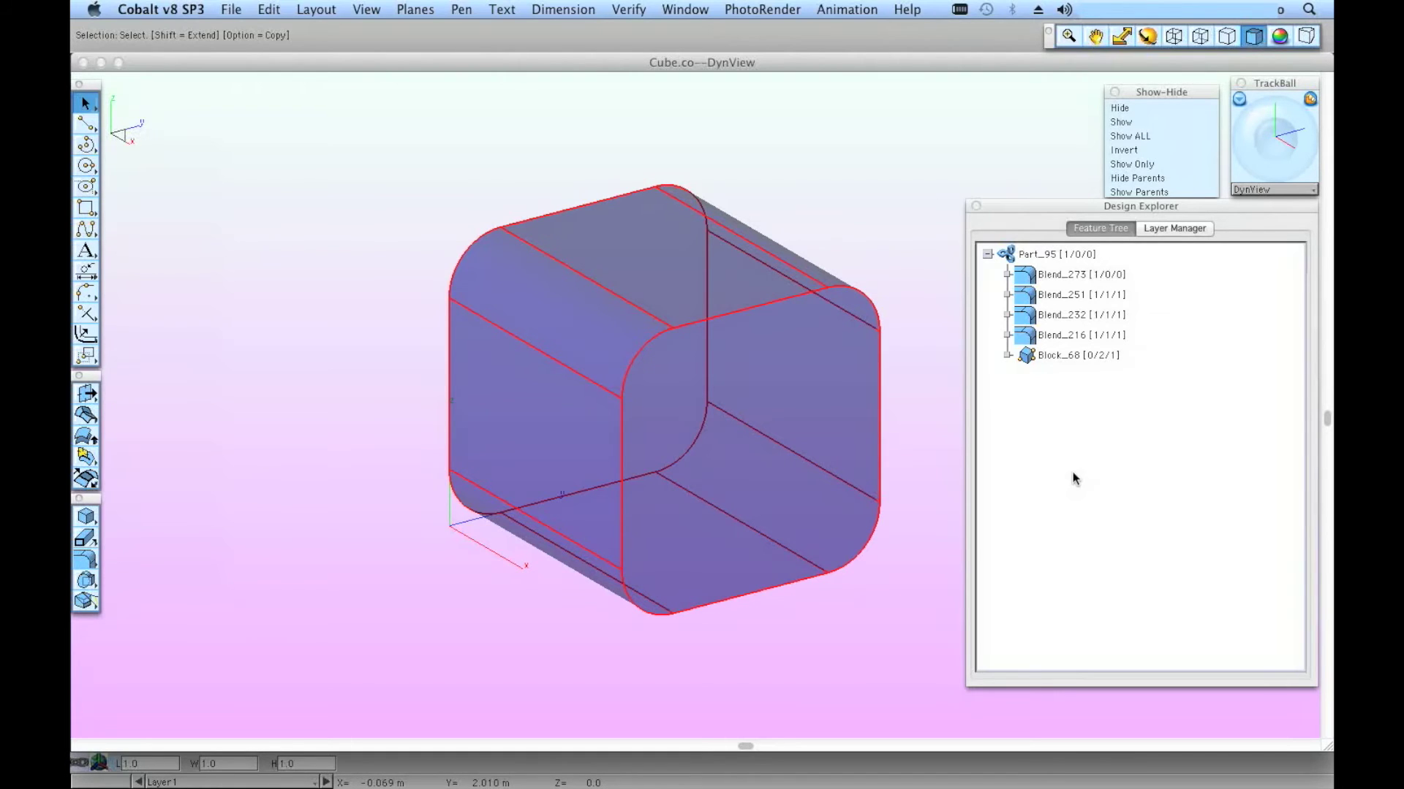
key(super+n)
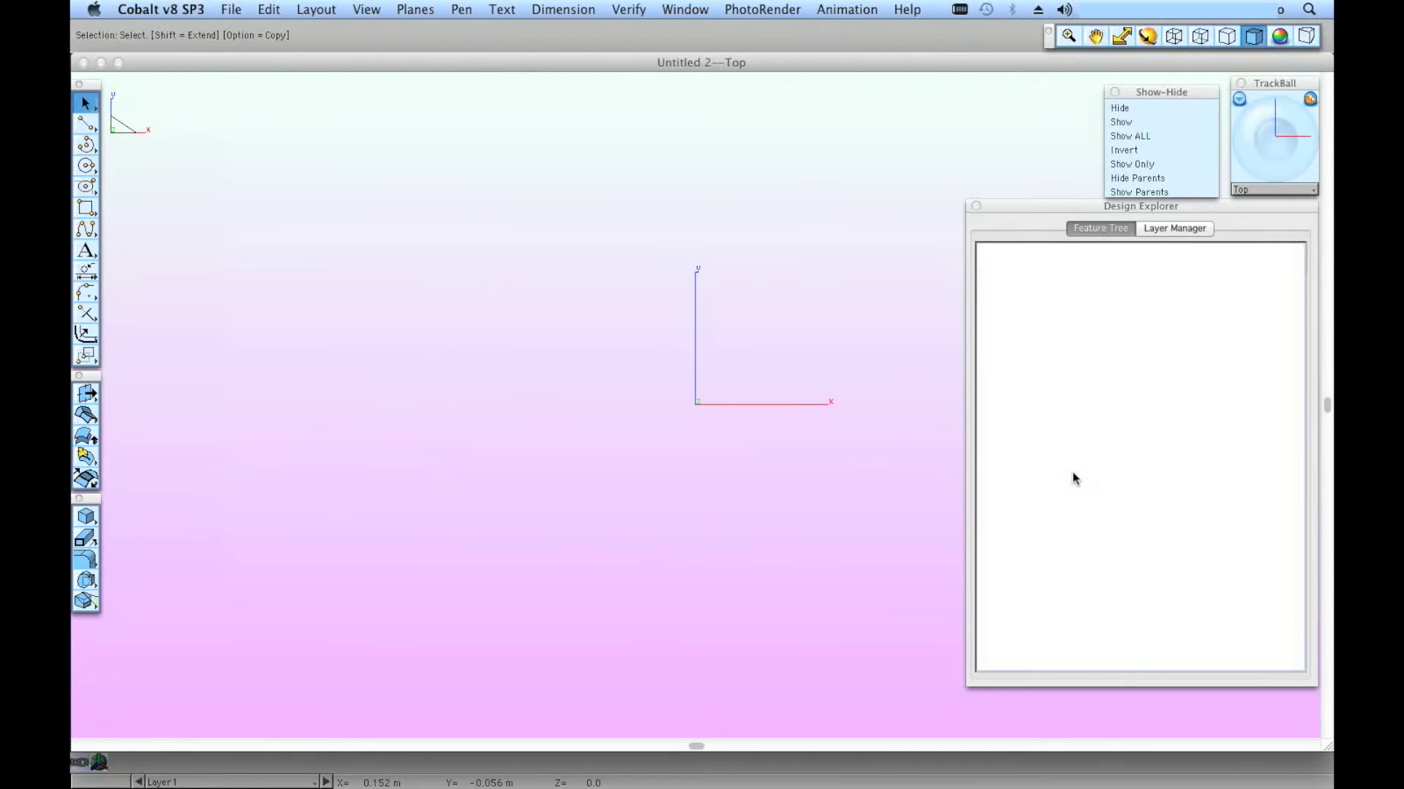
Step: Create a block primitive about 0.069 × 0.069 × 0.063 at the origin in Trimetric view
key(KP_5)
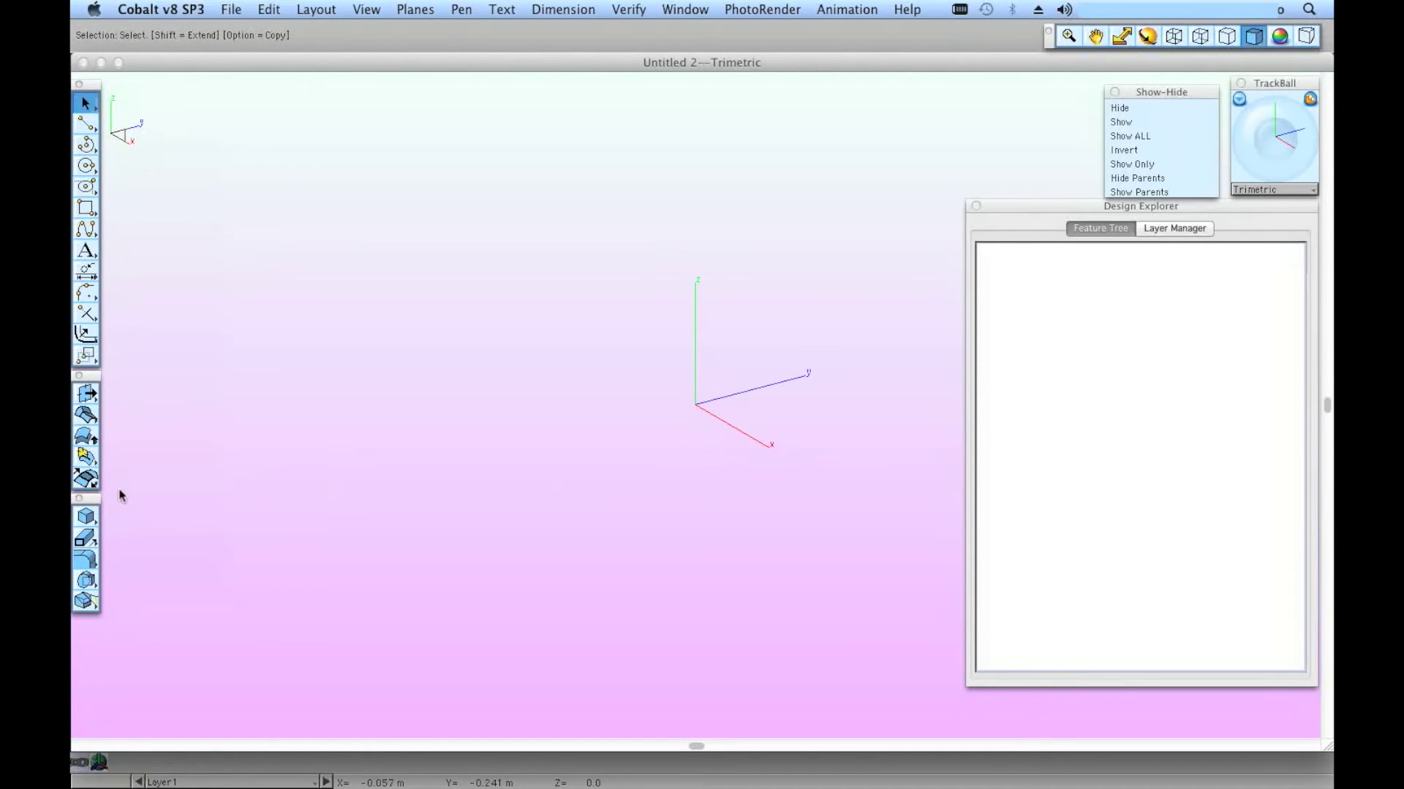
click(86, 516)
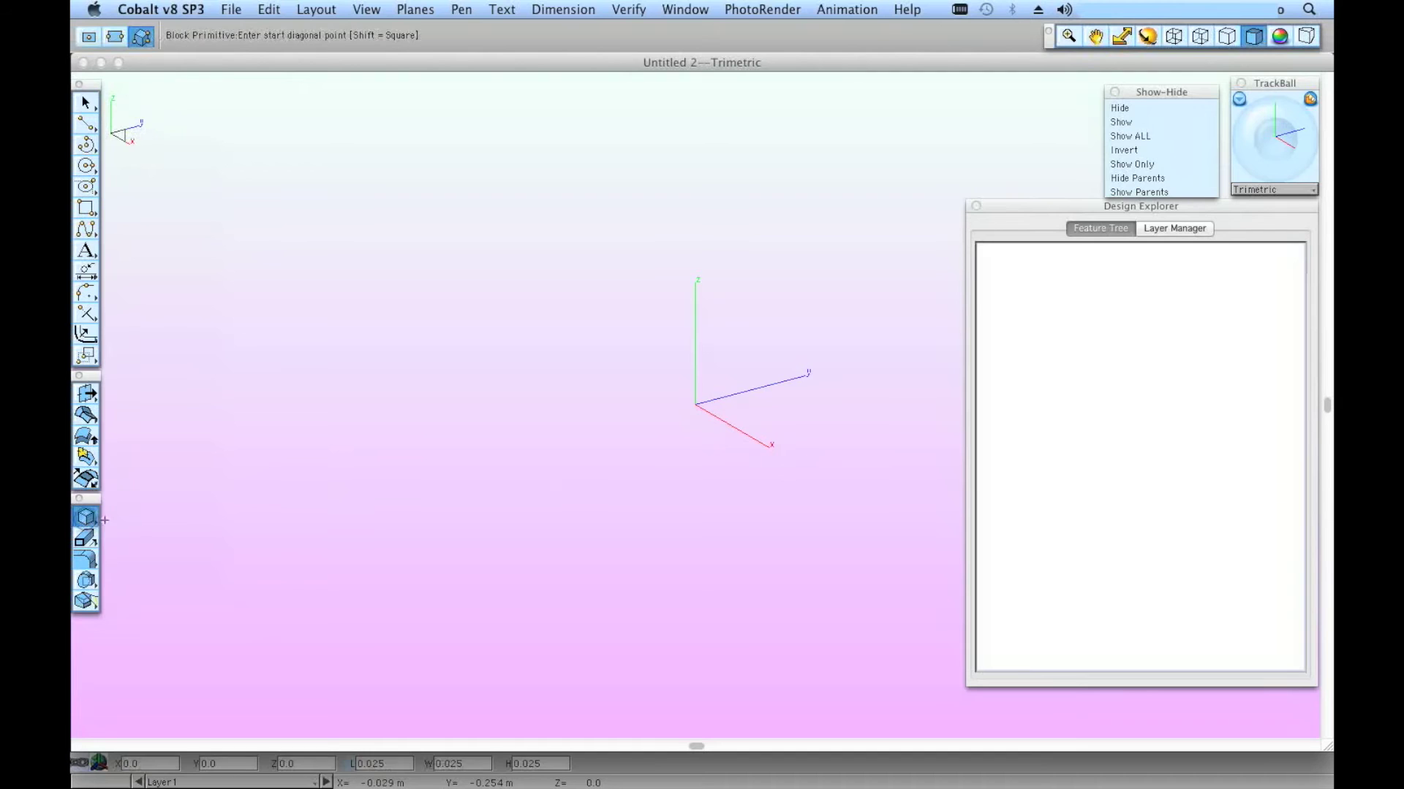
click(692, 406)
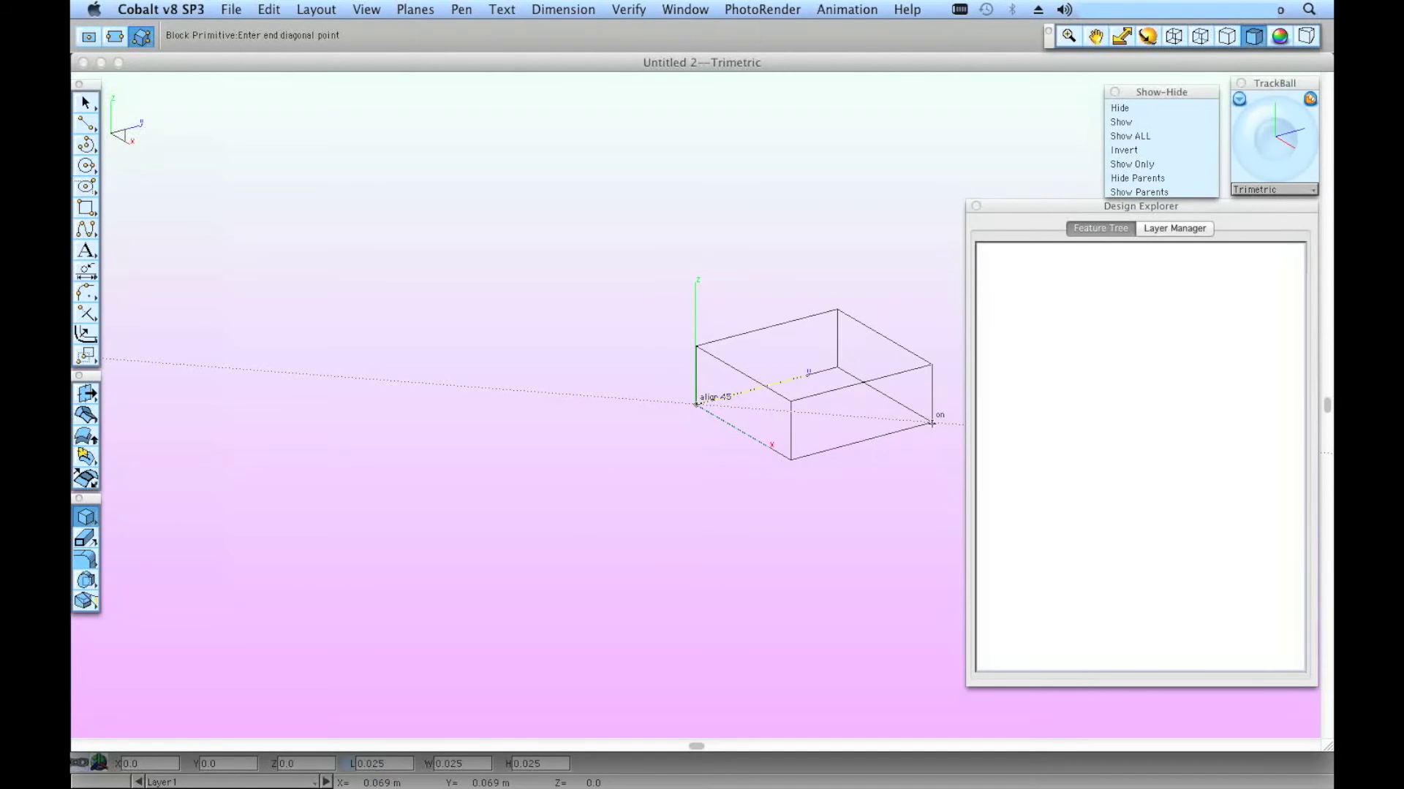
click(932, 423)
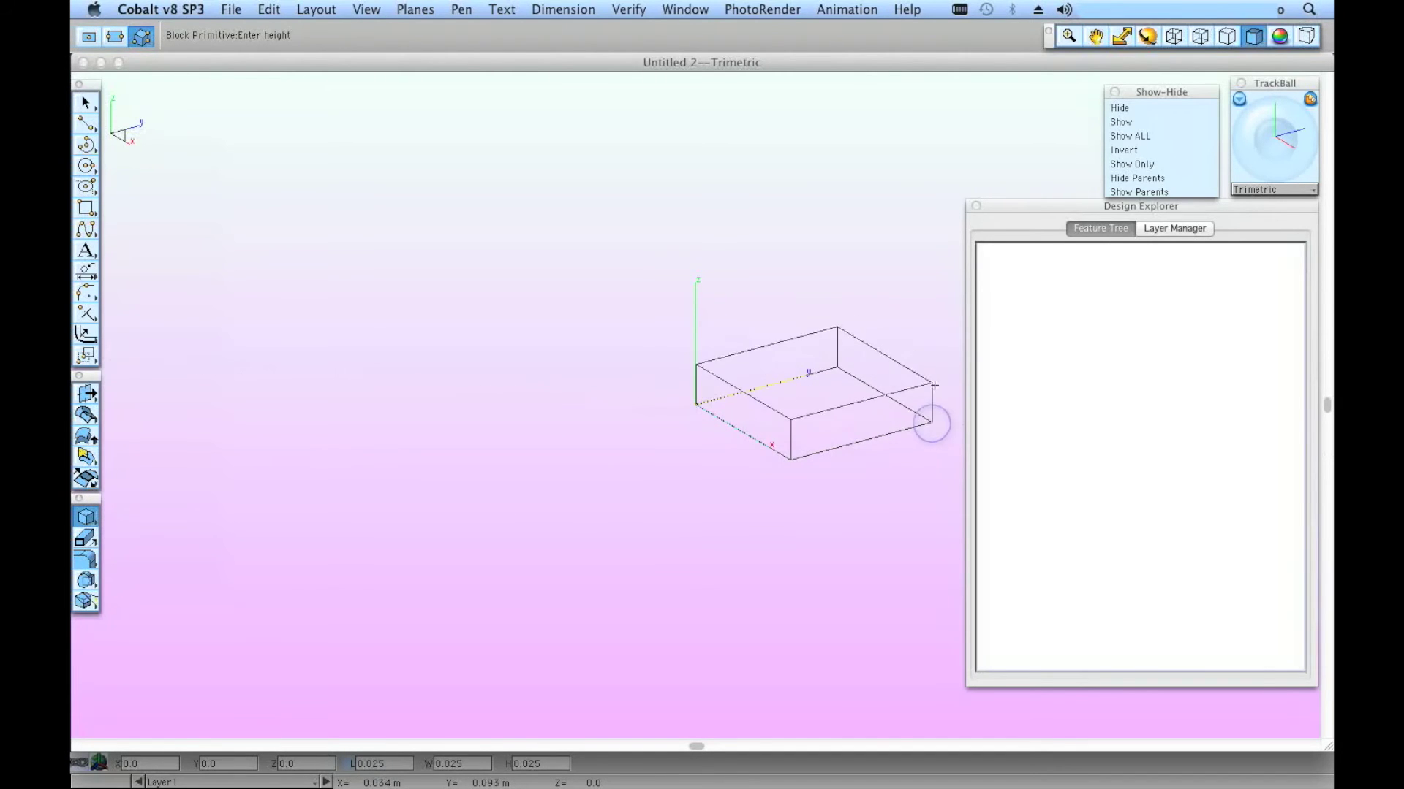
click(930, 281)
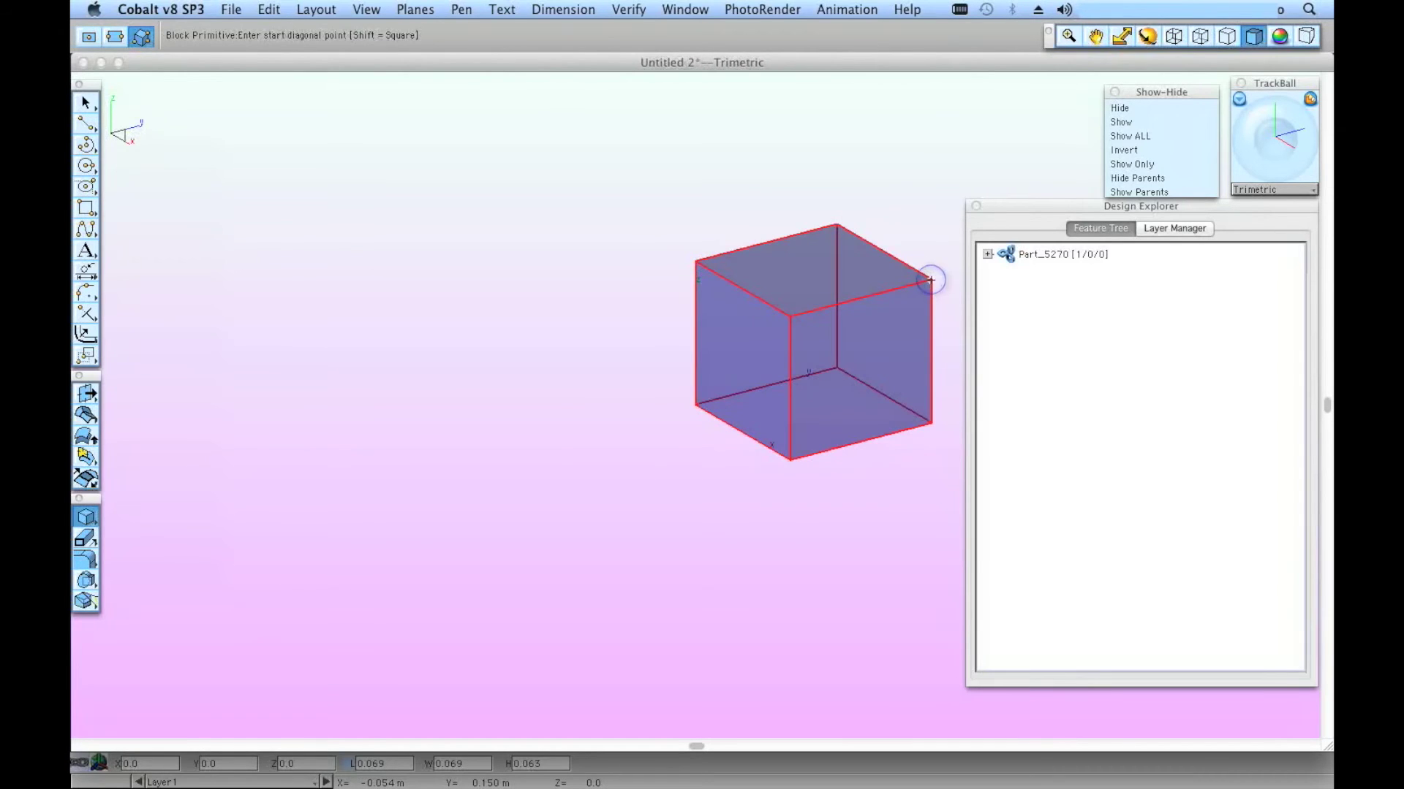
middle_drag(934, 277, 727, 332)
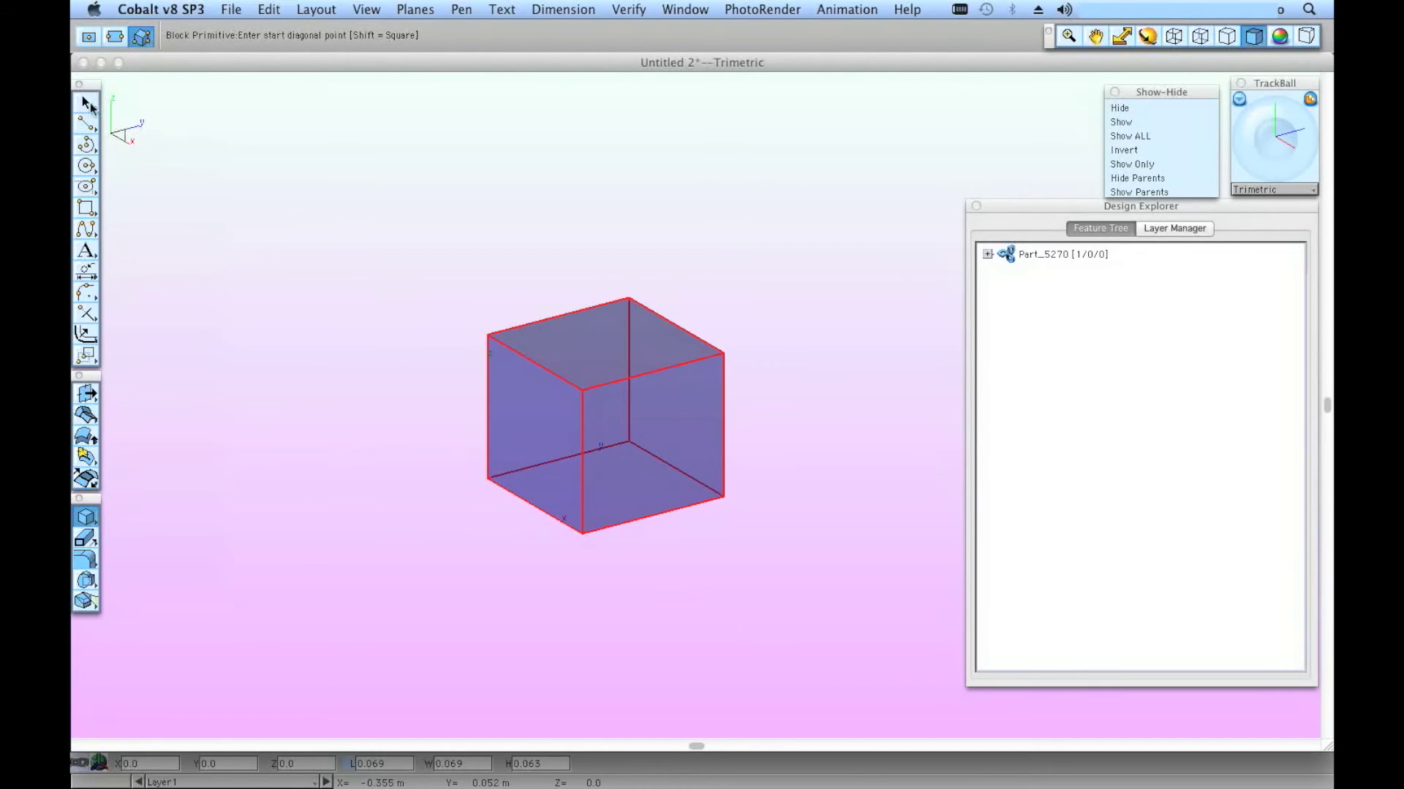
click(88, 105)
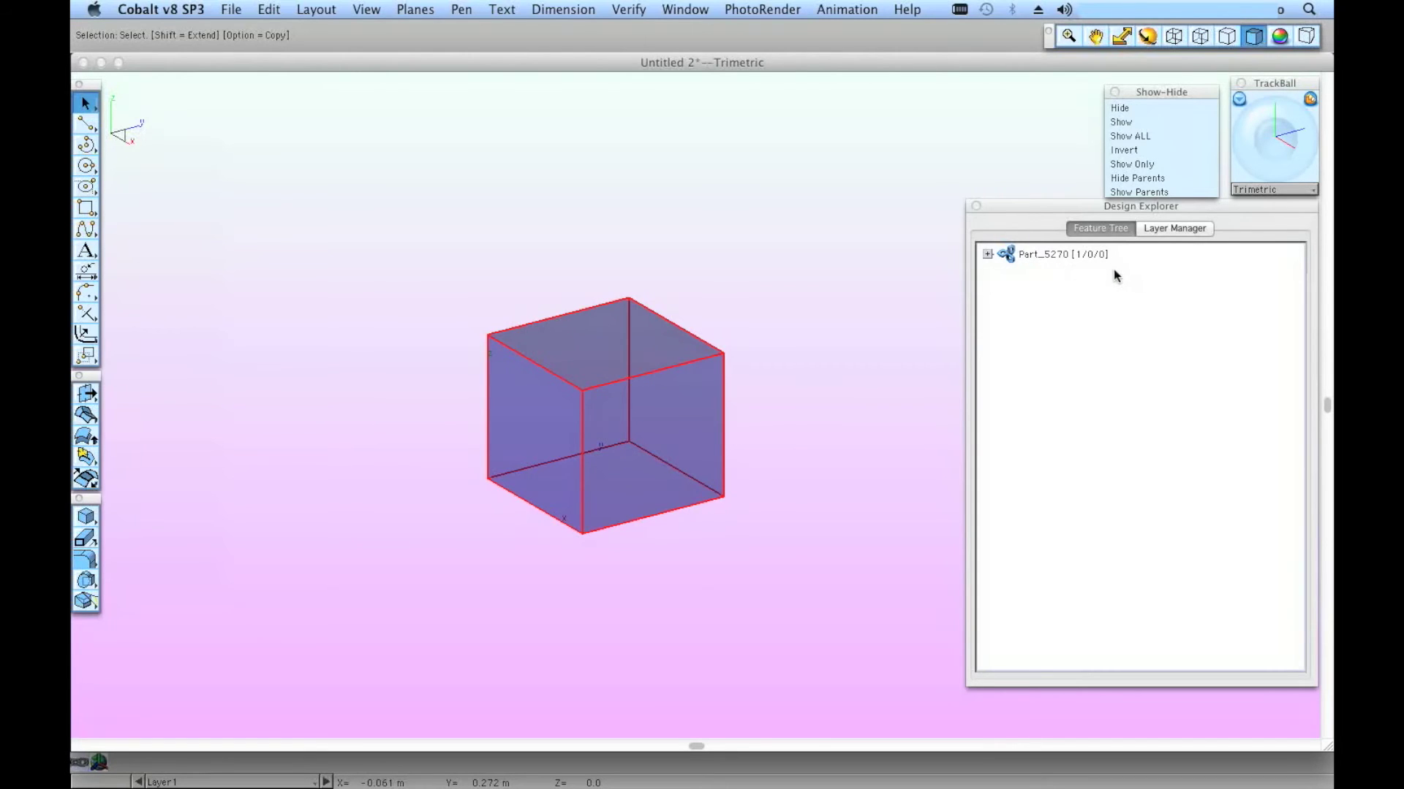
Step: Resize Block_5257 in Part_5270 to 0.1 length, width and height
click(987, 256)
click(1026, 277)
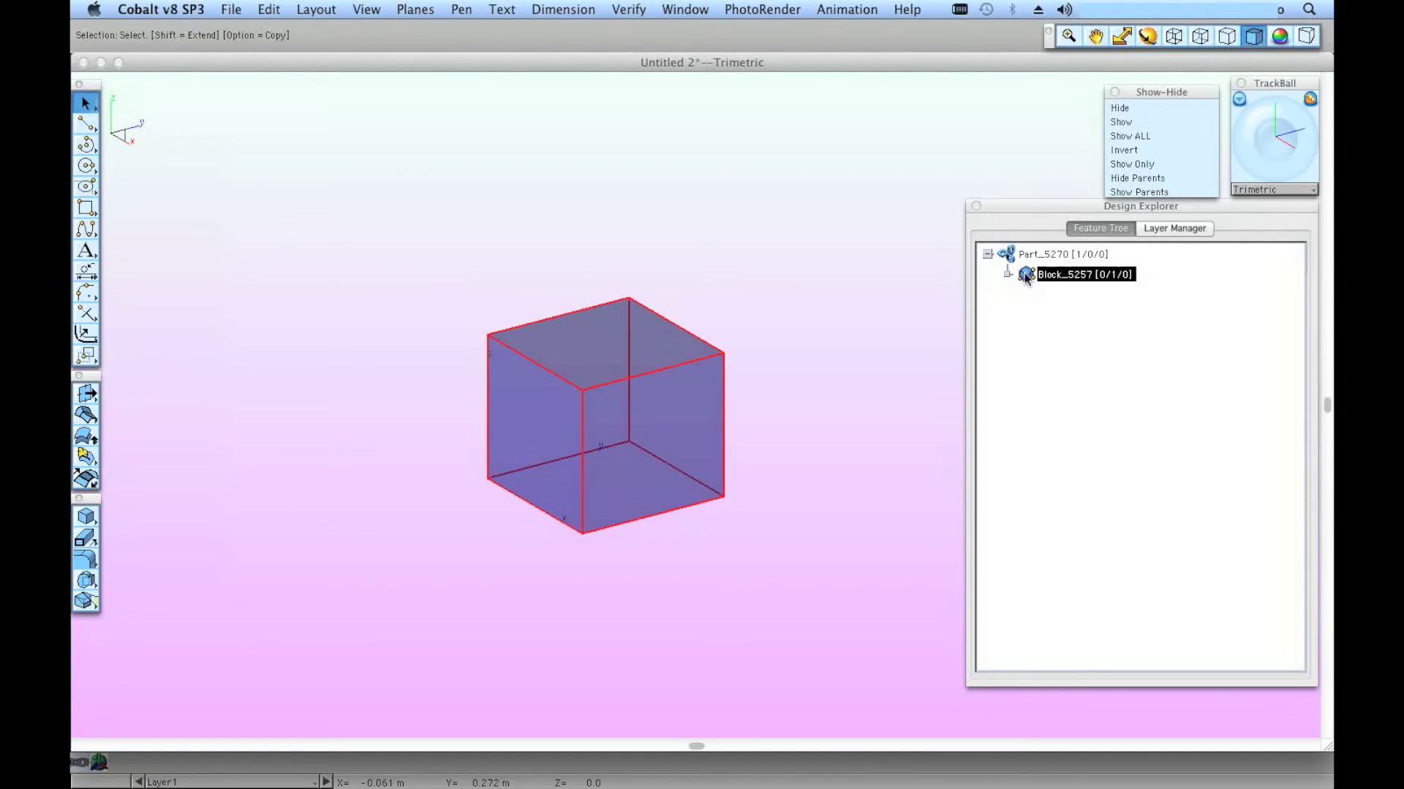
double_click(1025, 276)
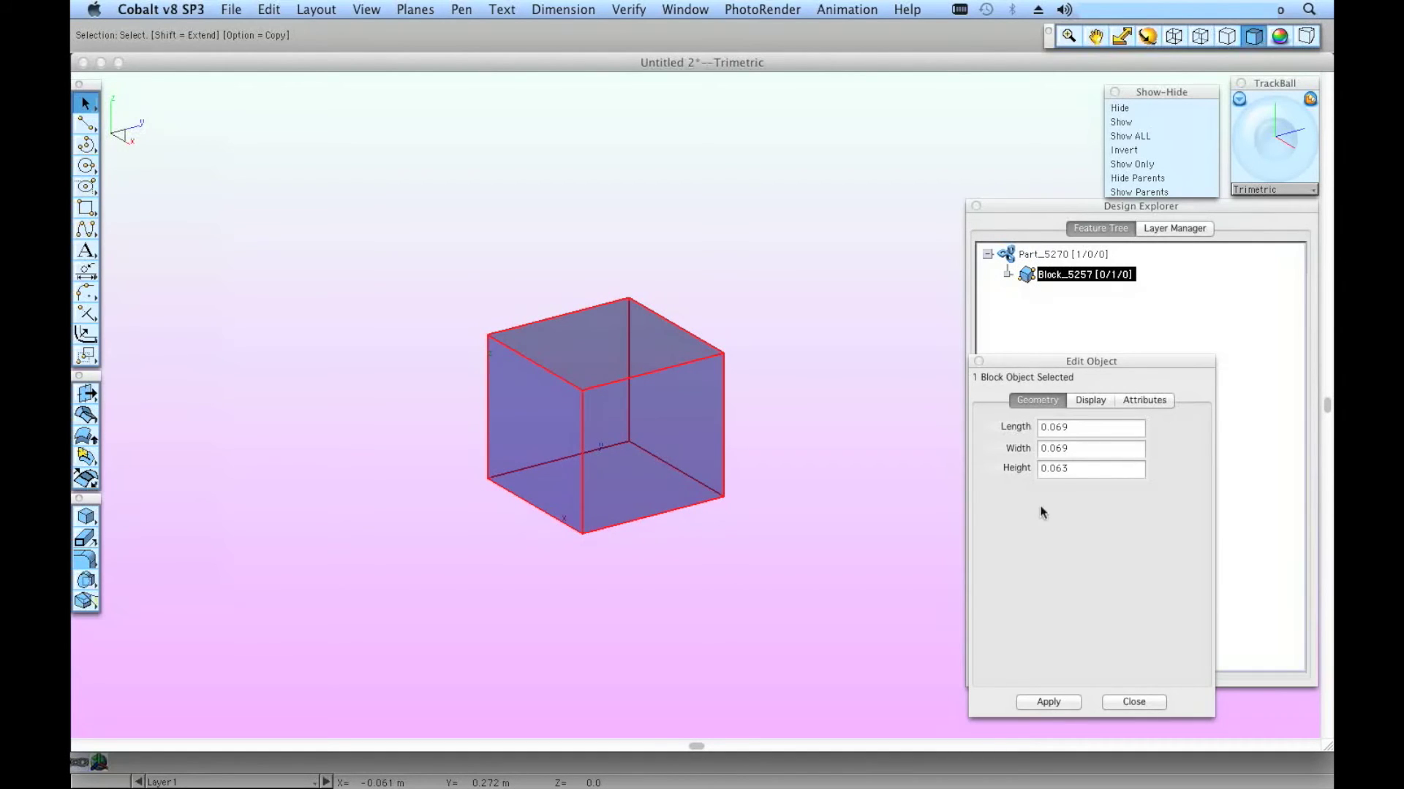
double_click(1051, 429)
text(0.1)
double_click(1072, 448)
text(0.1)
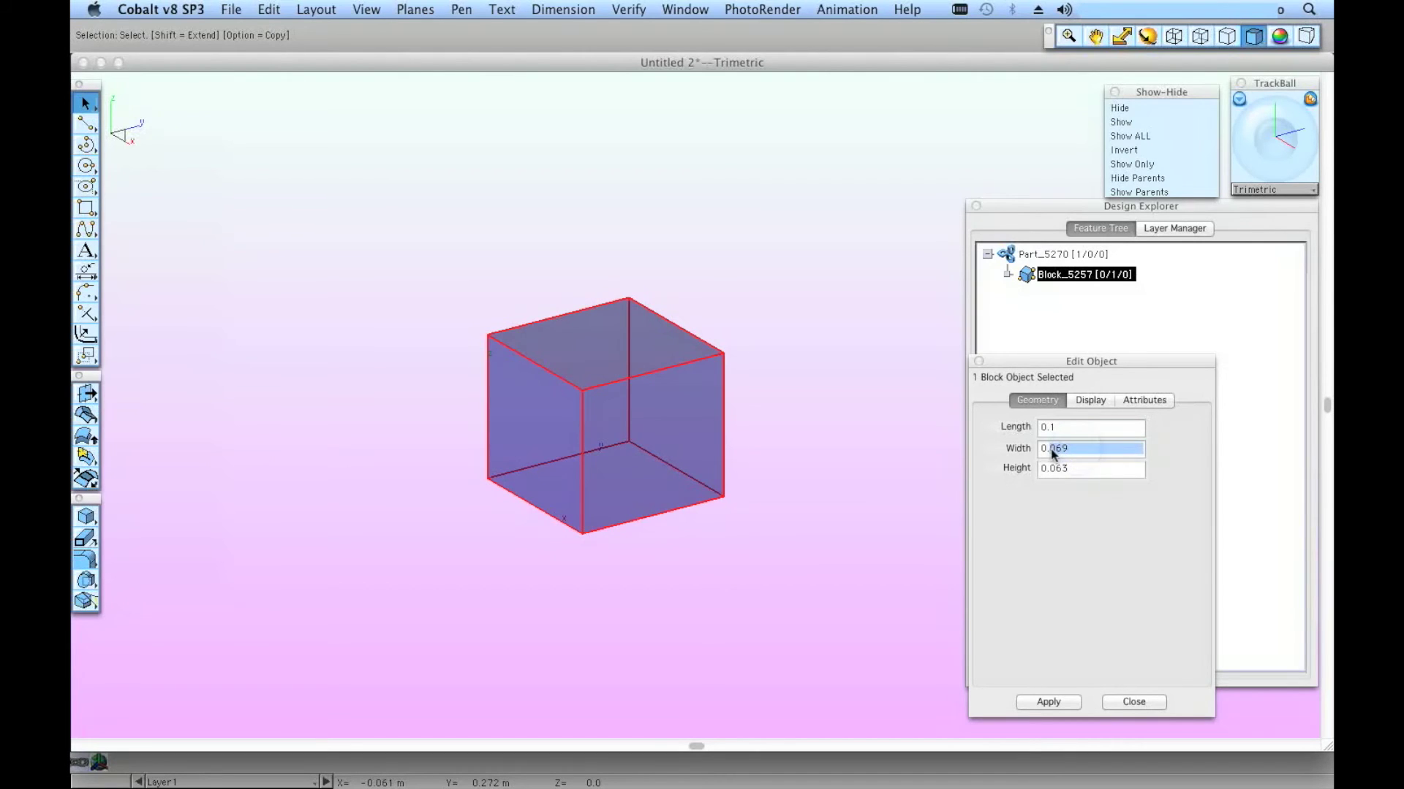
double_click(1069, 471)
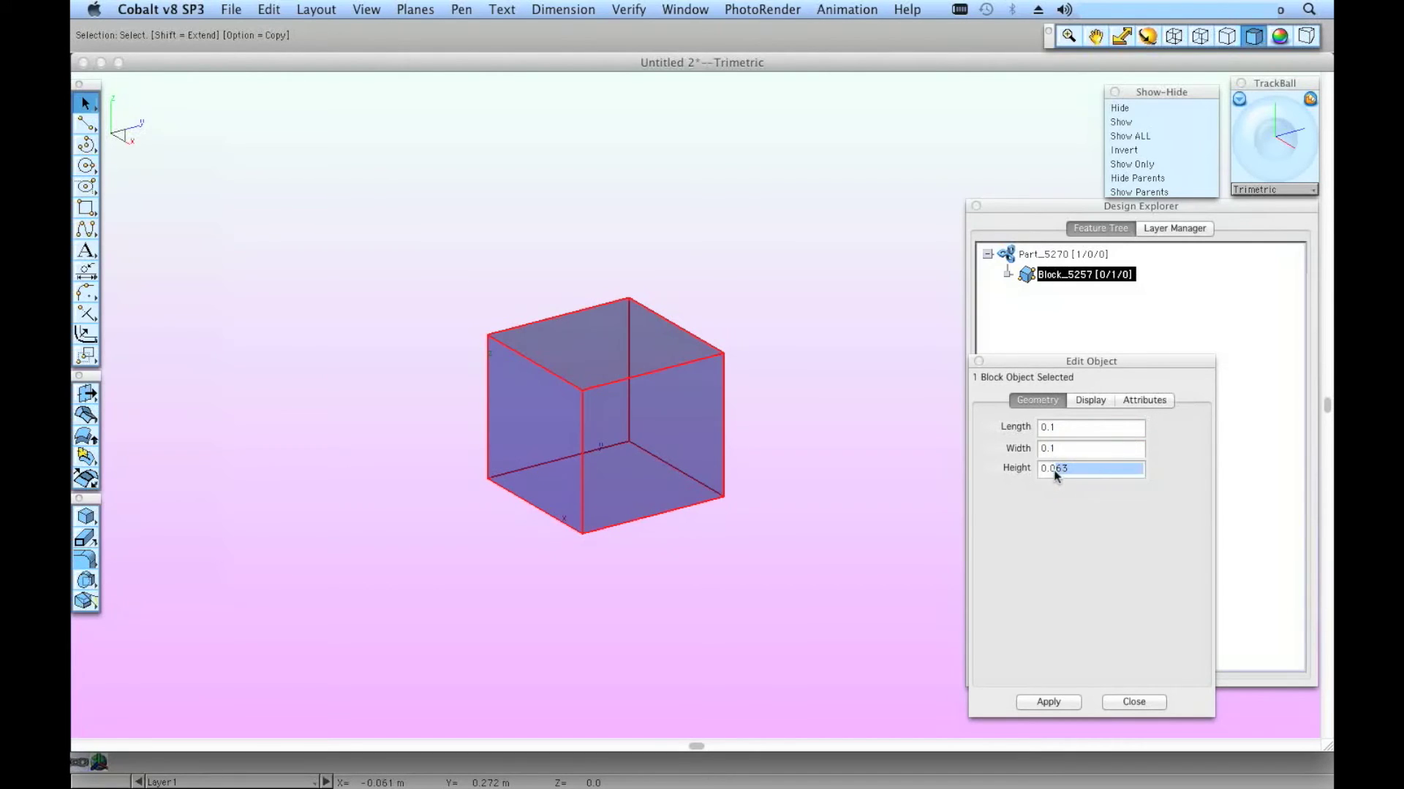
text(0.1)
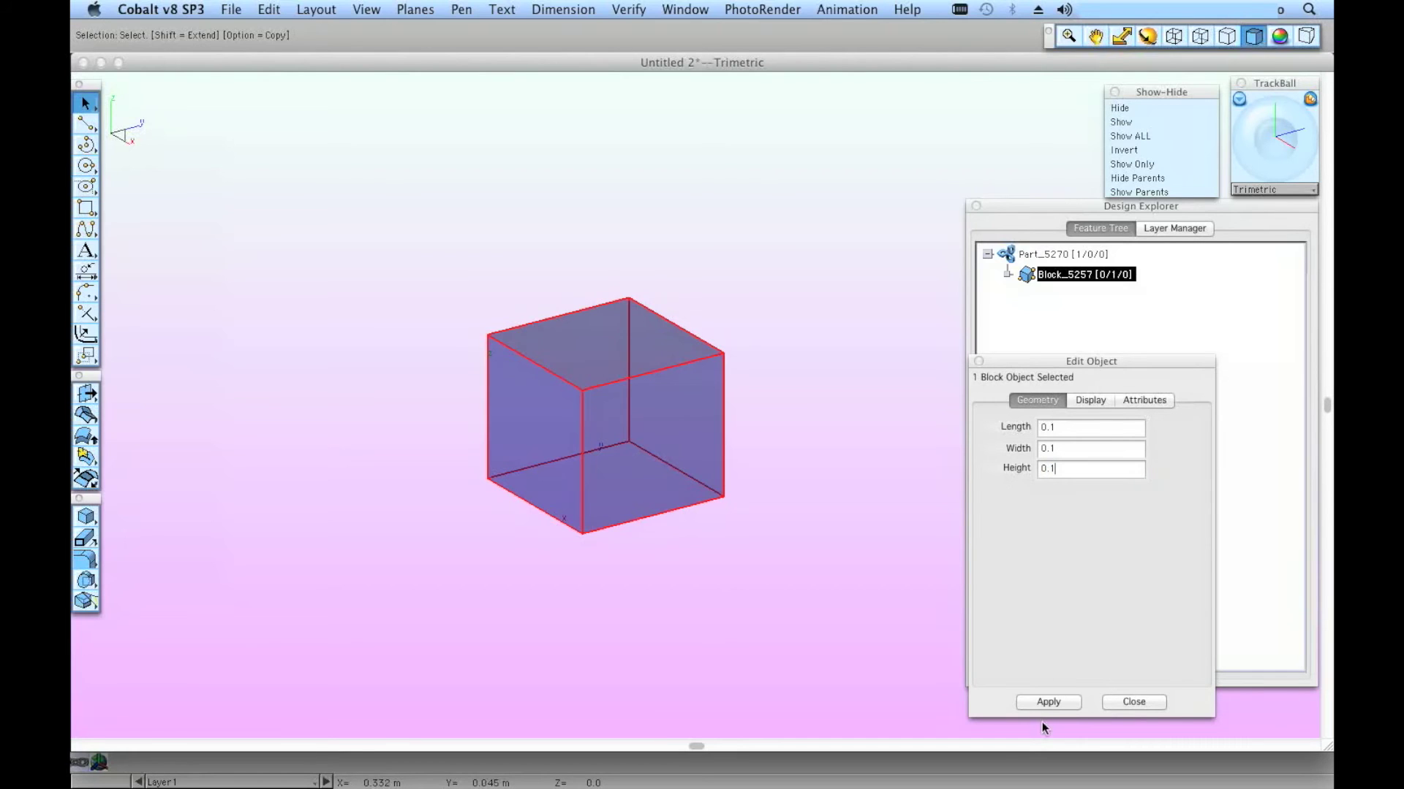
click(1046, 702)
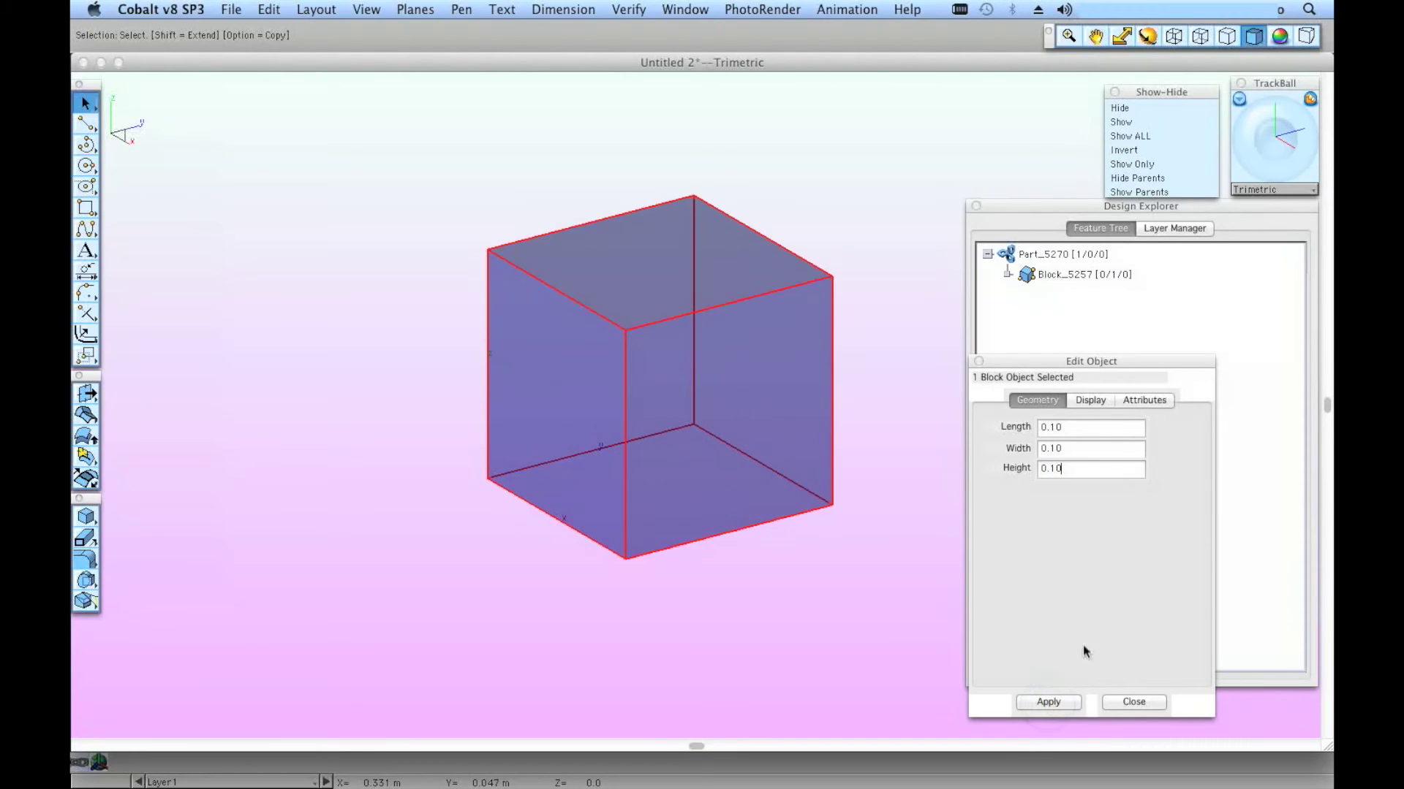
click(1144, 401)
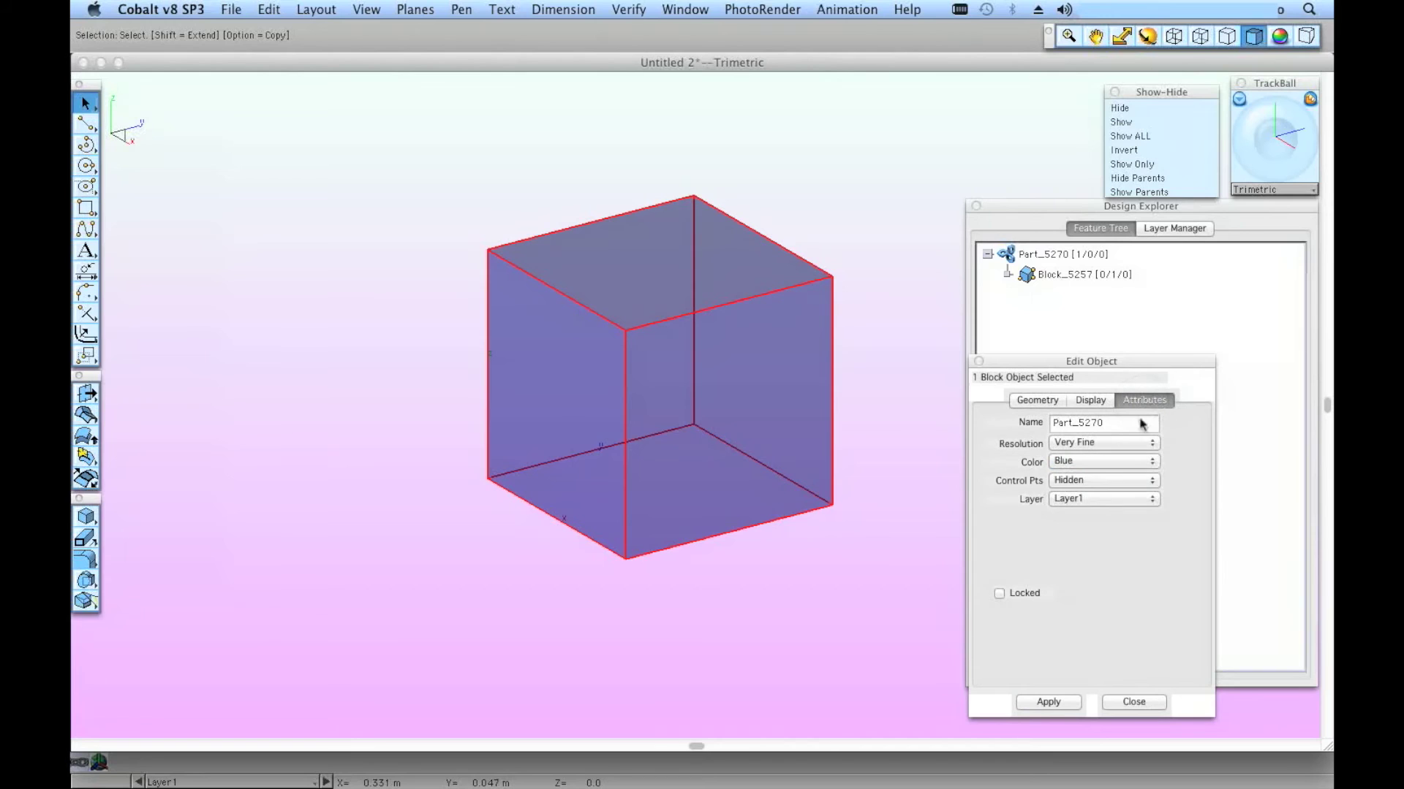
Step: Name the part Part_Cyan with Super Fine resolution and Cyan colour, then reselect the cube
drag(1123, 428, 1081, 426)
key(BackSpace)
click(1081, 442)
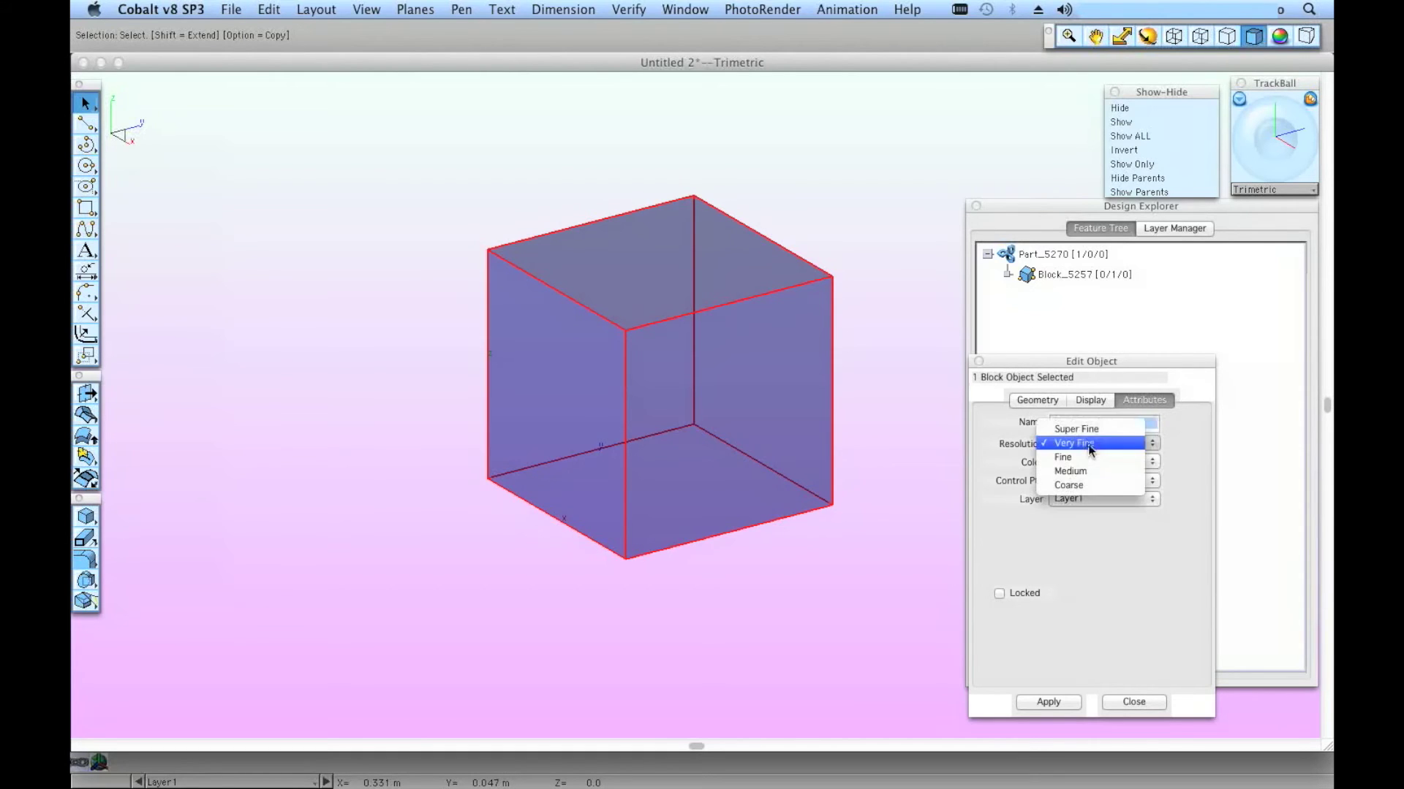
click(1086, 424)
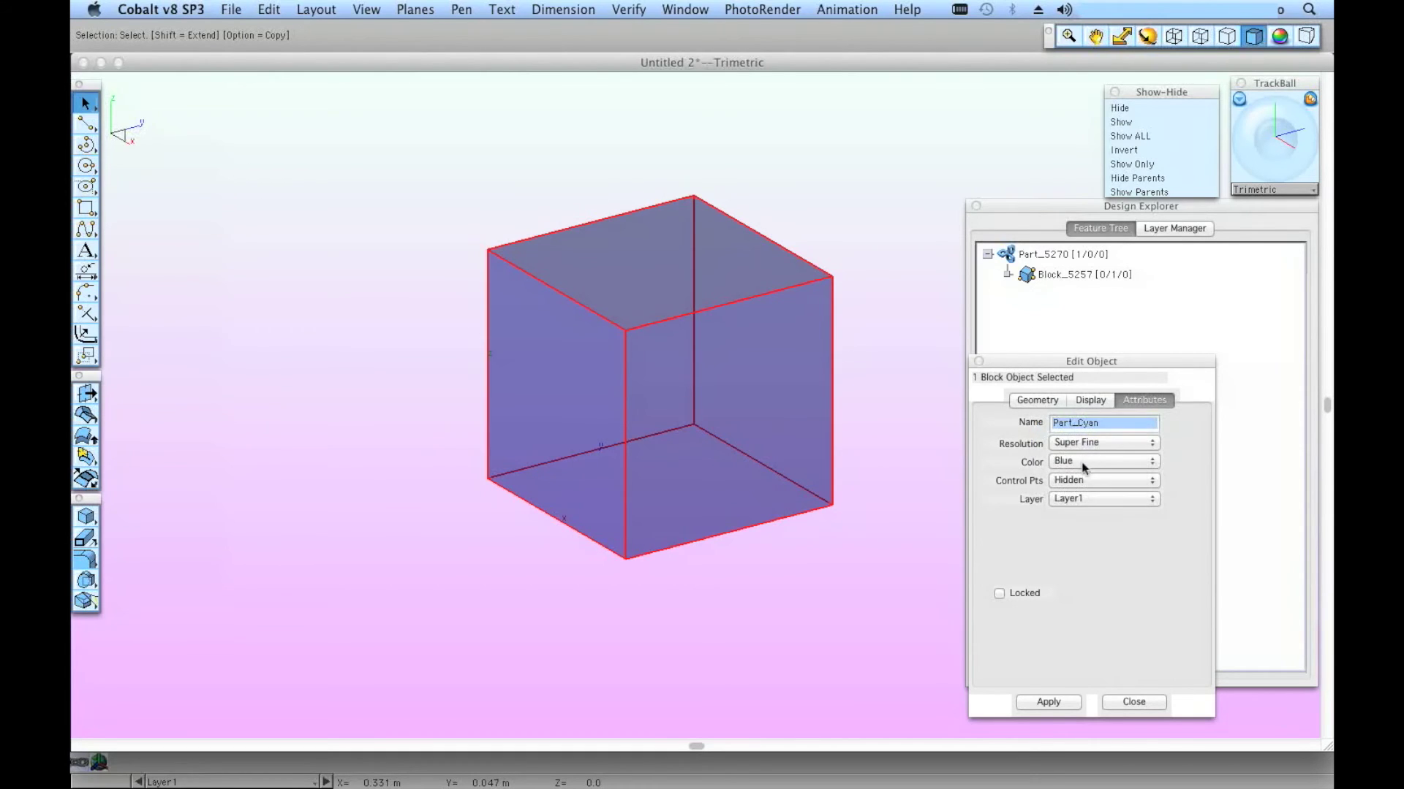
click(1085, 462)
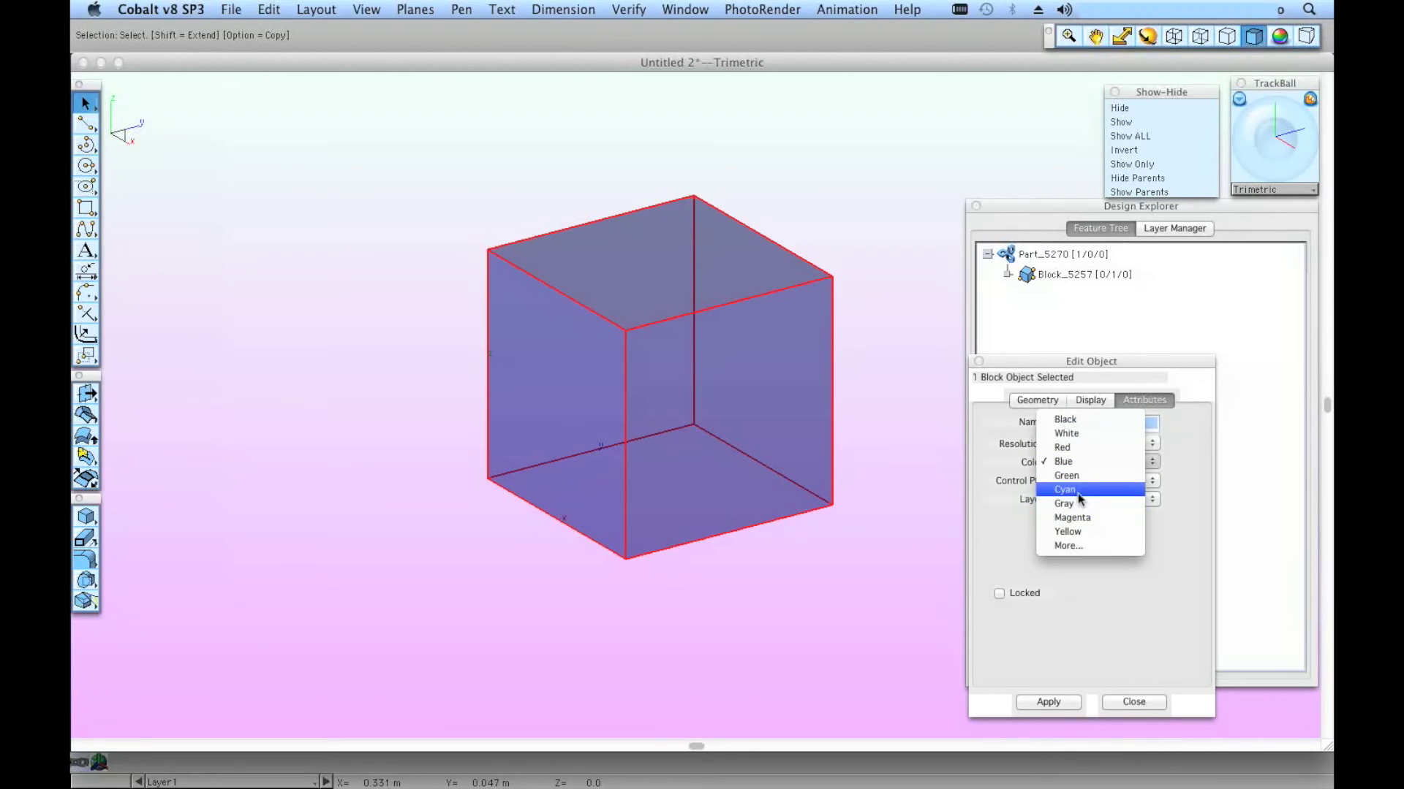
click(1078, 491)
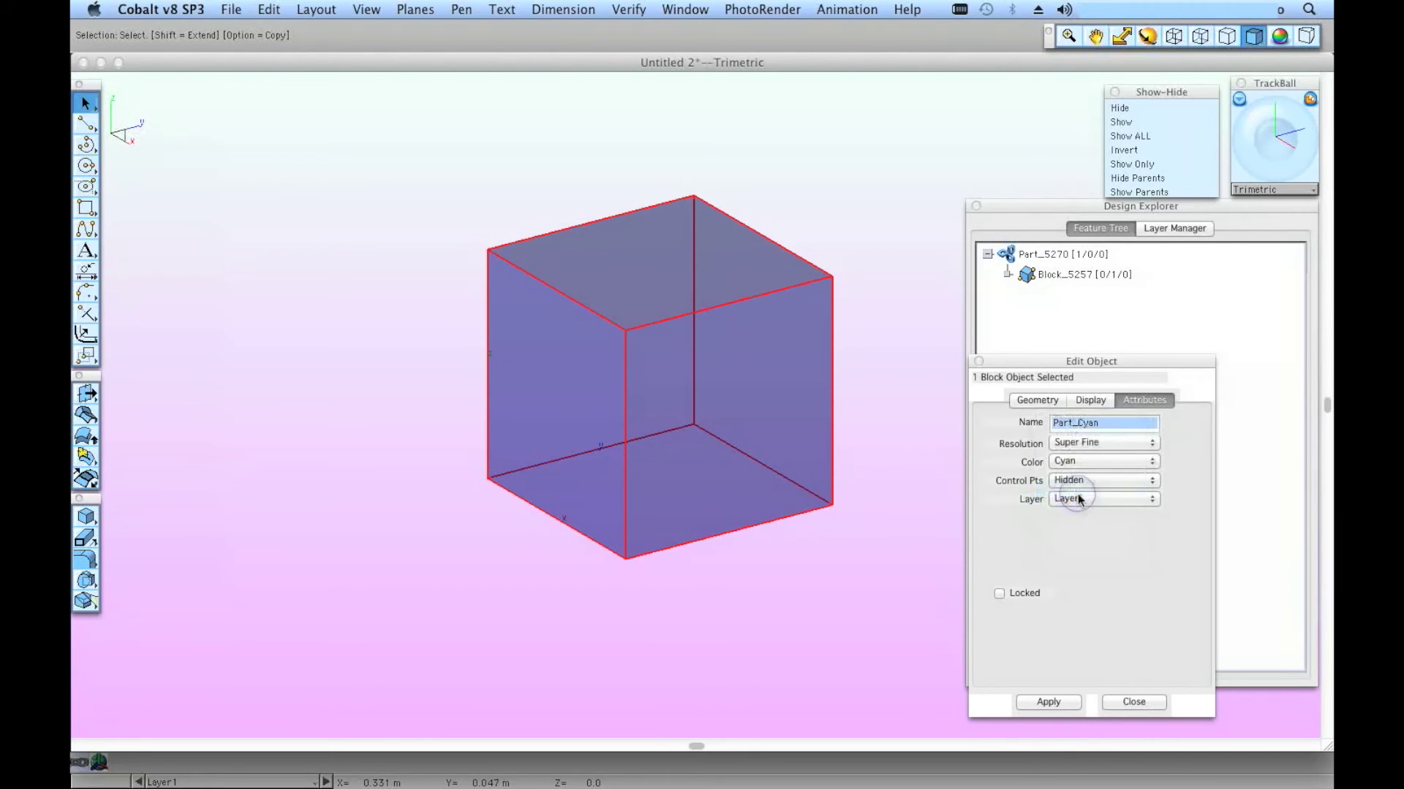
click(1065, 704)
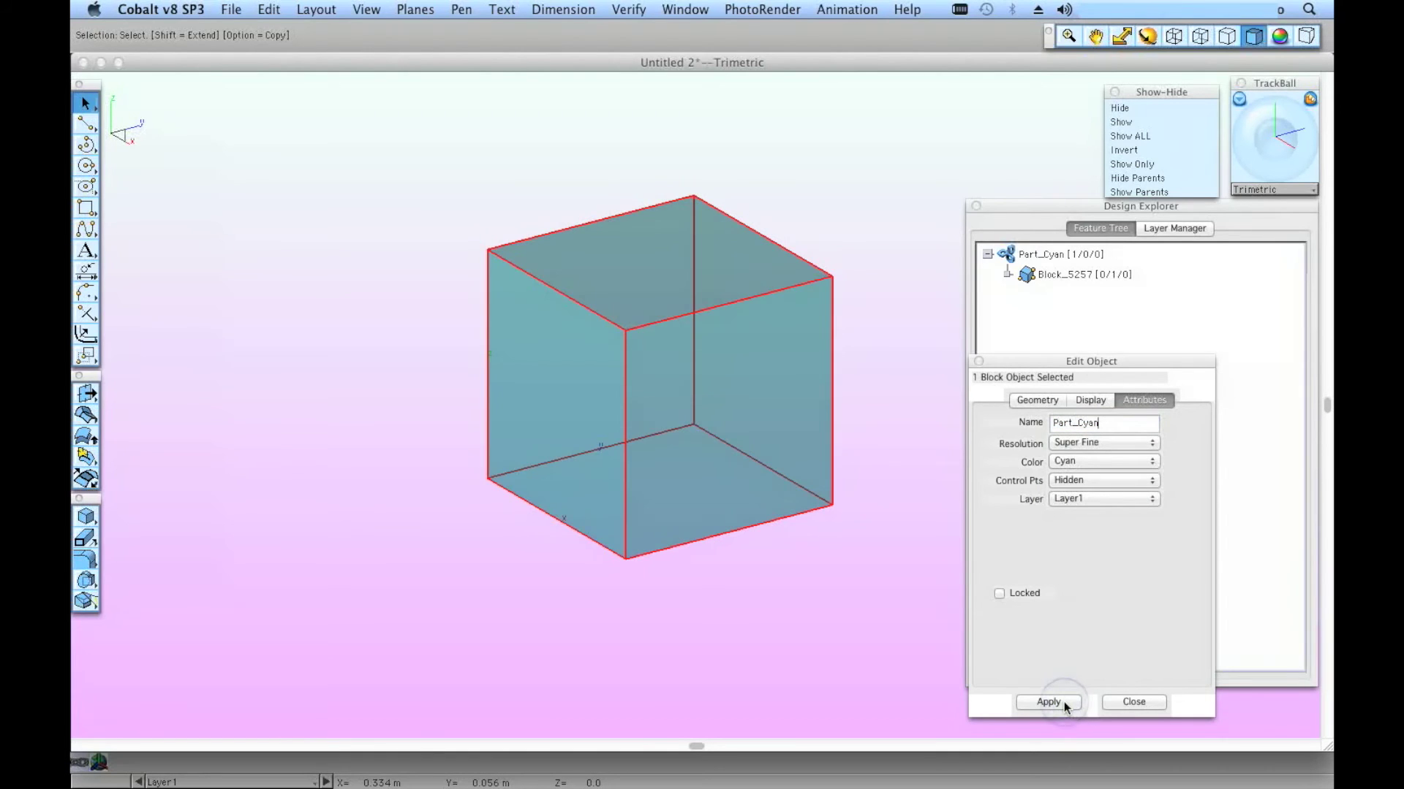
click(1124, 704)
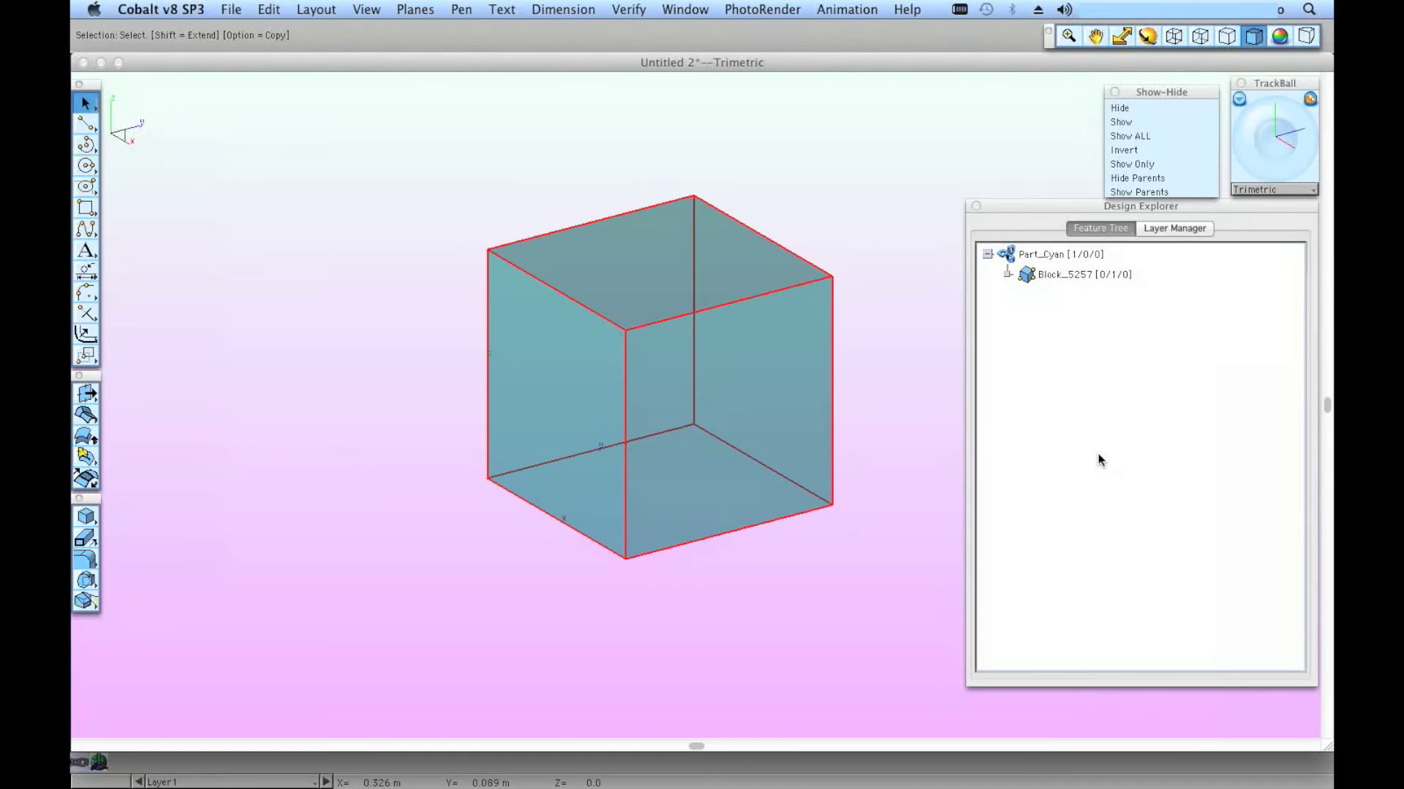
click(905, 496)
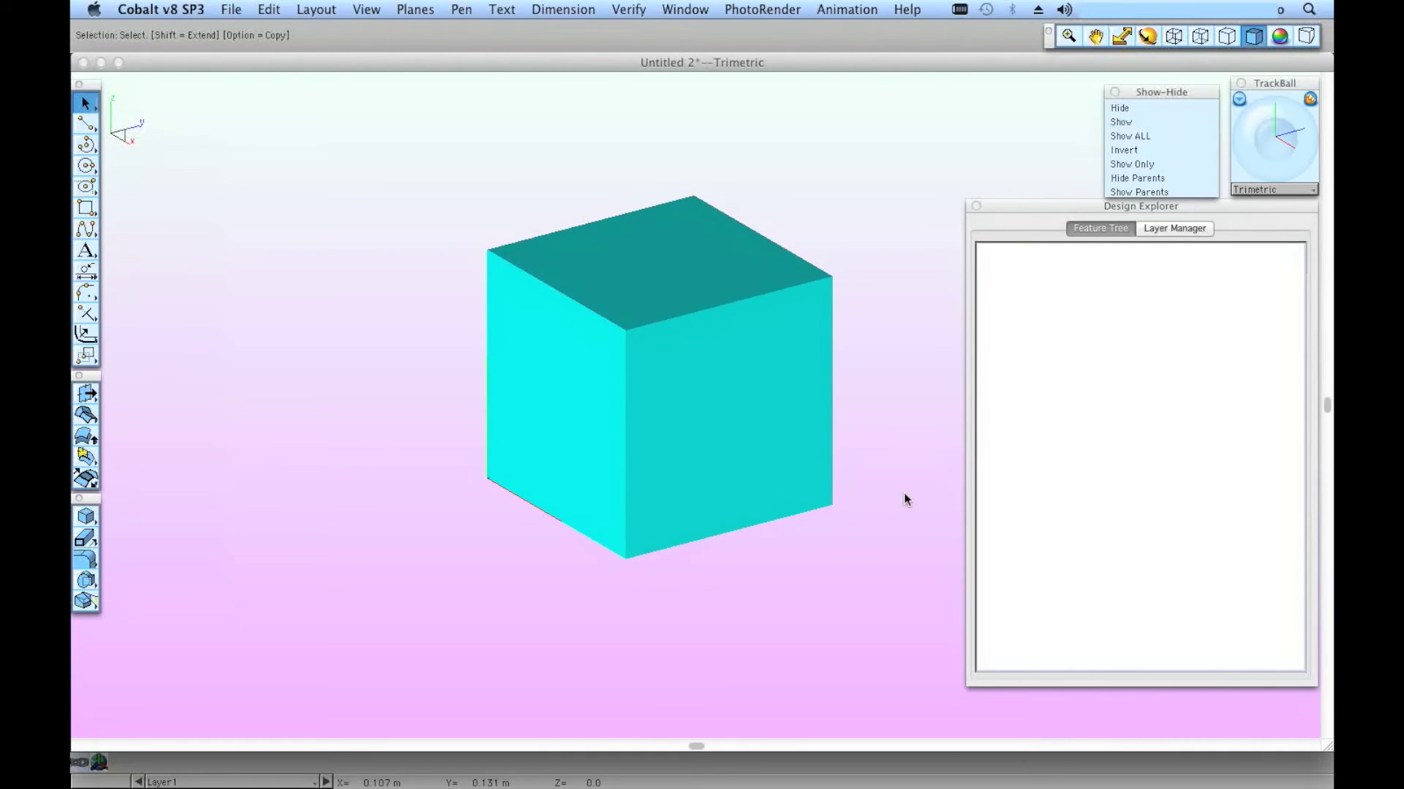
click(714, 407)
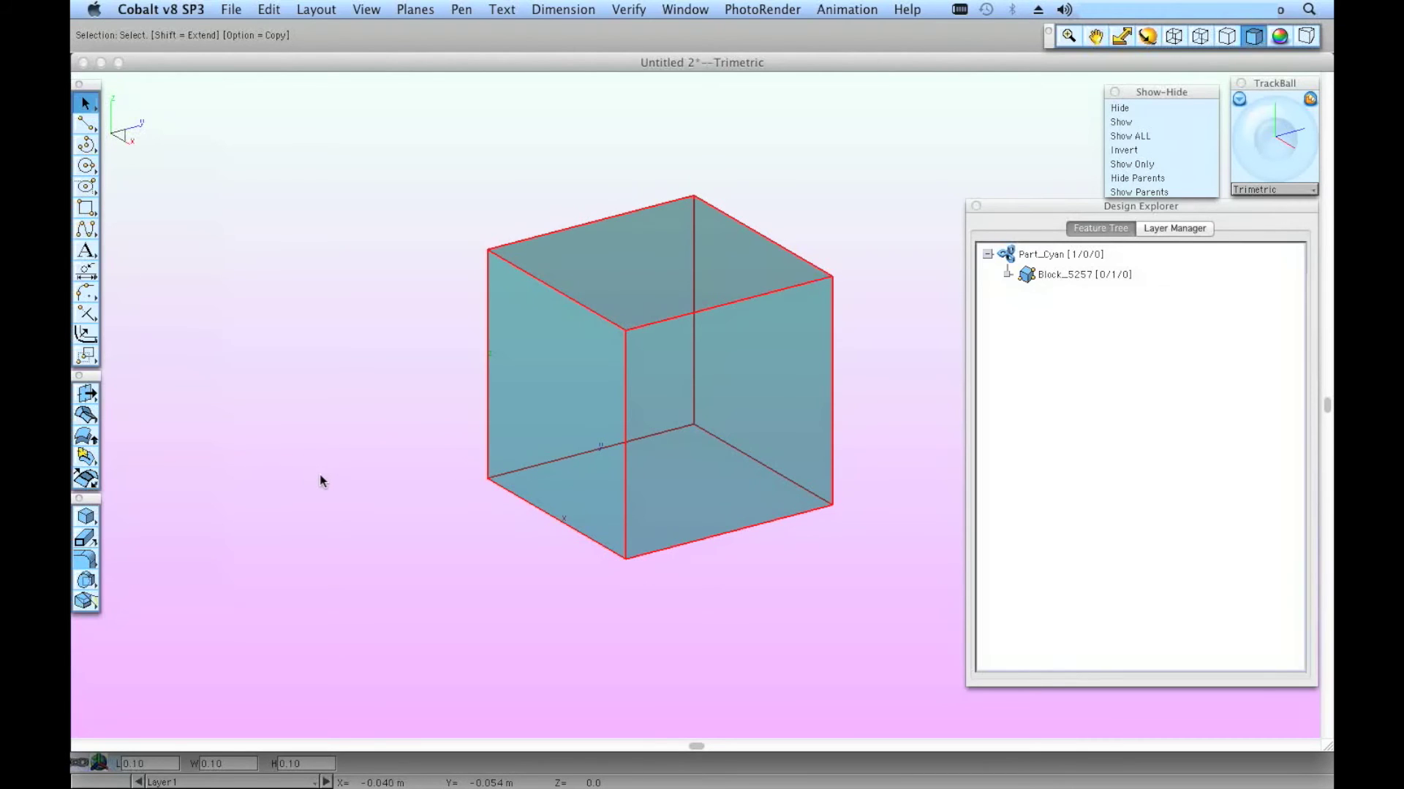
Step: Round the cube's top-left and right vertical edges with 0.013 radial blends
click(86, 559)
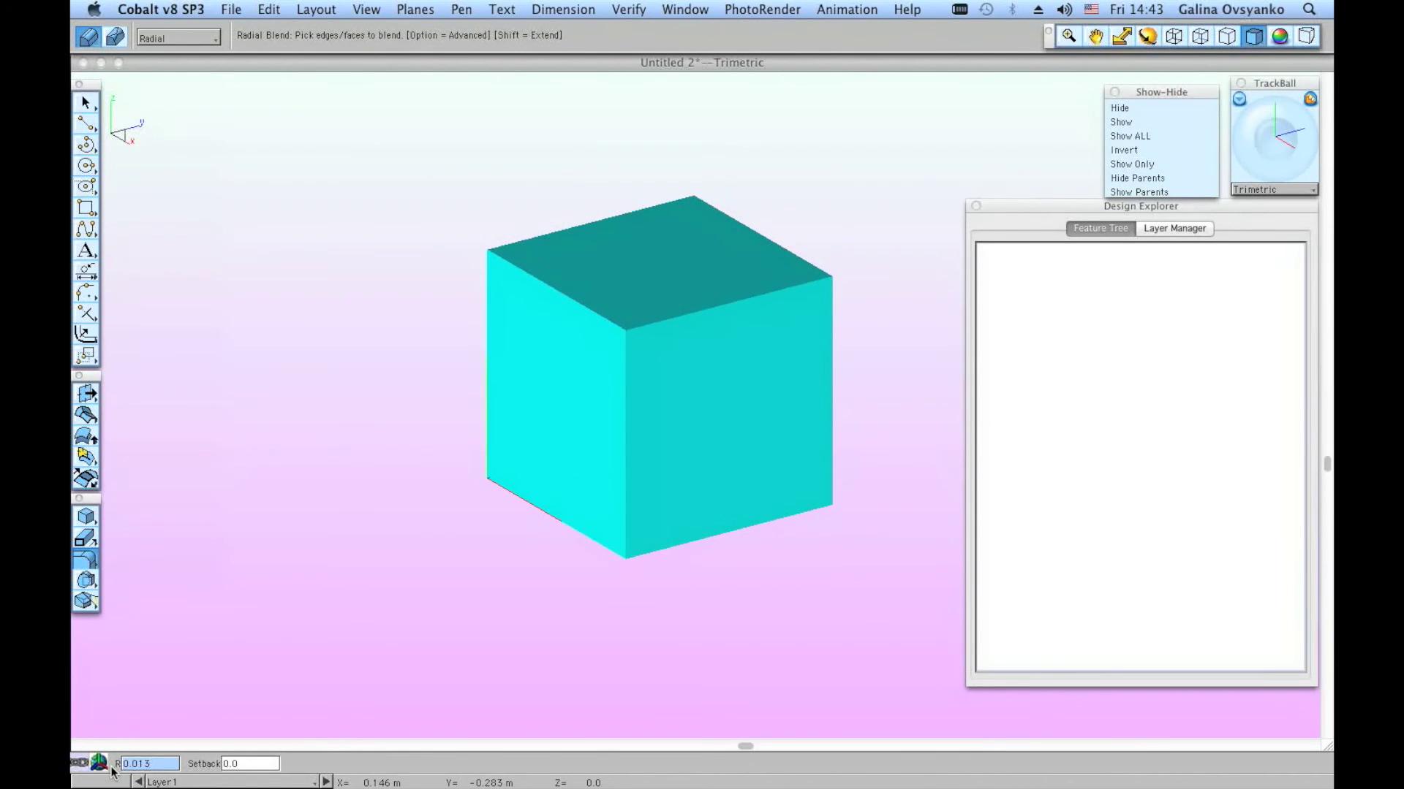
click(551, 292)
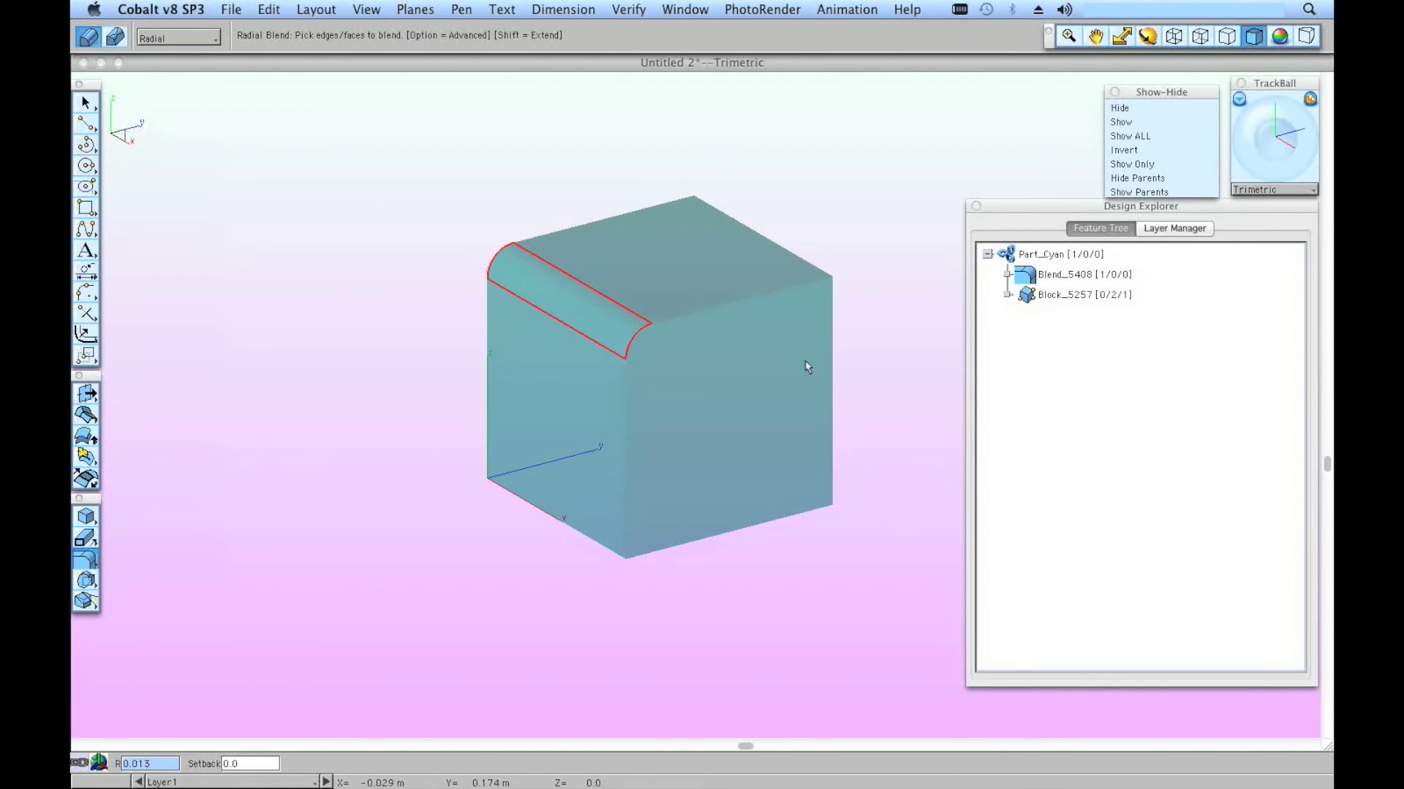
click(830, 365)
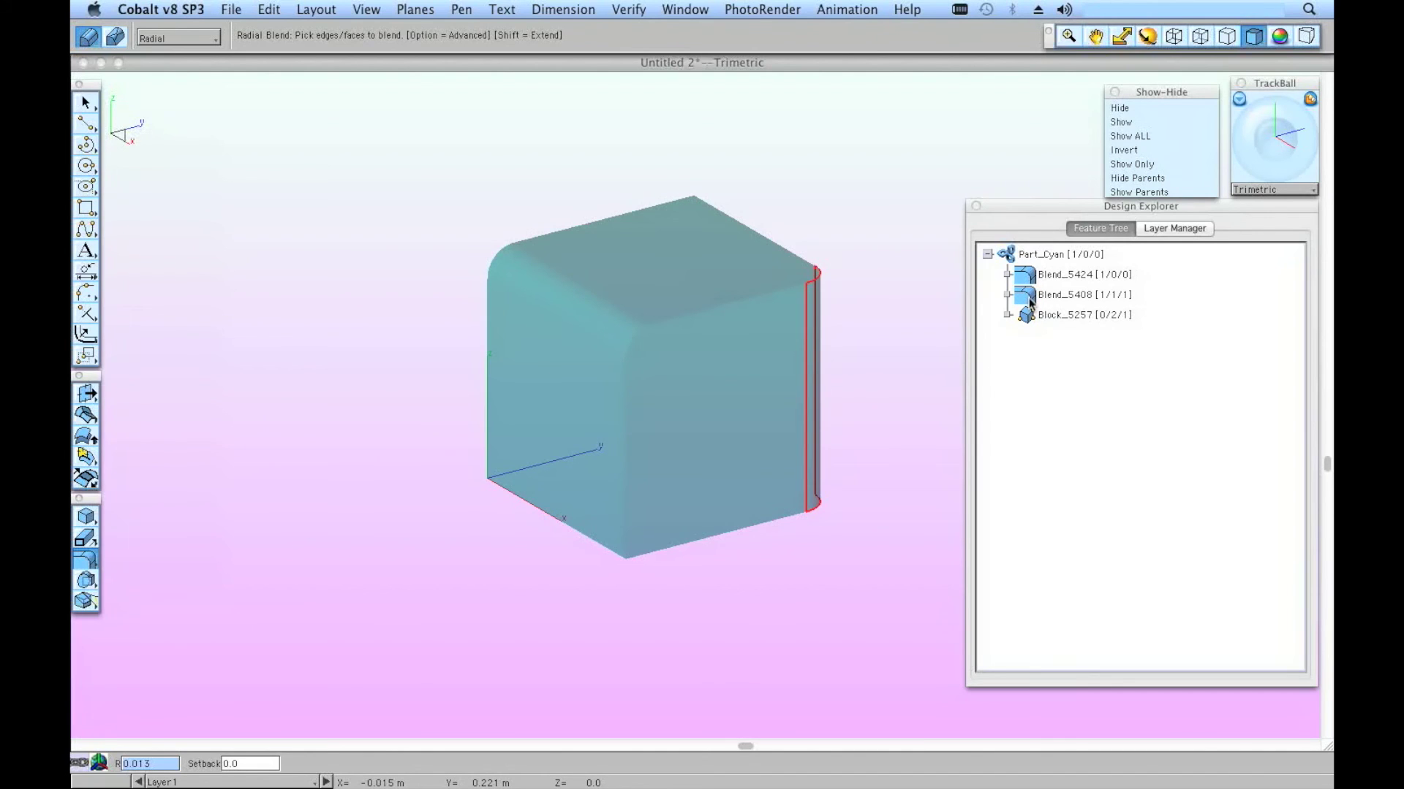
double_click(1028, 299)
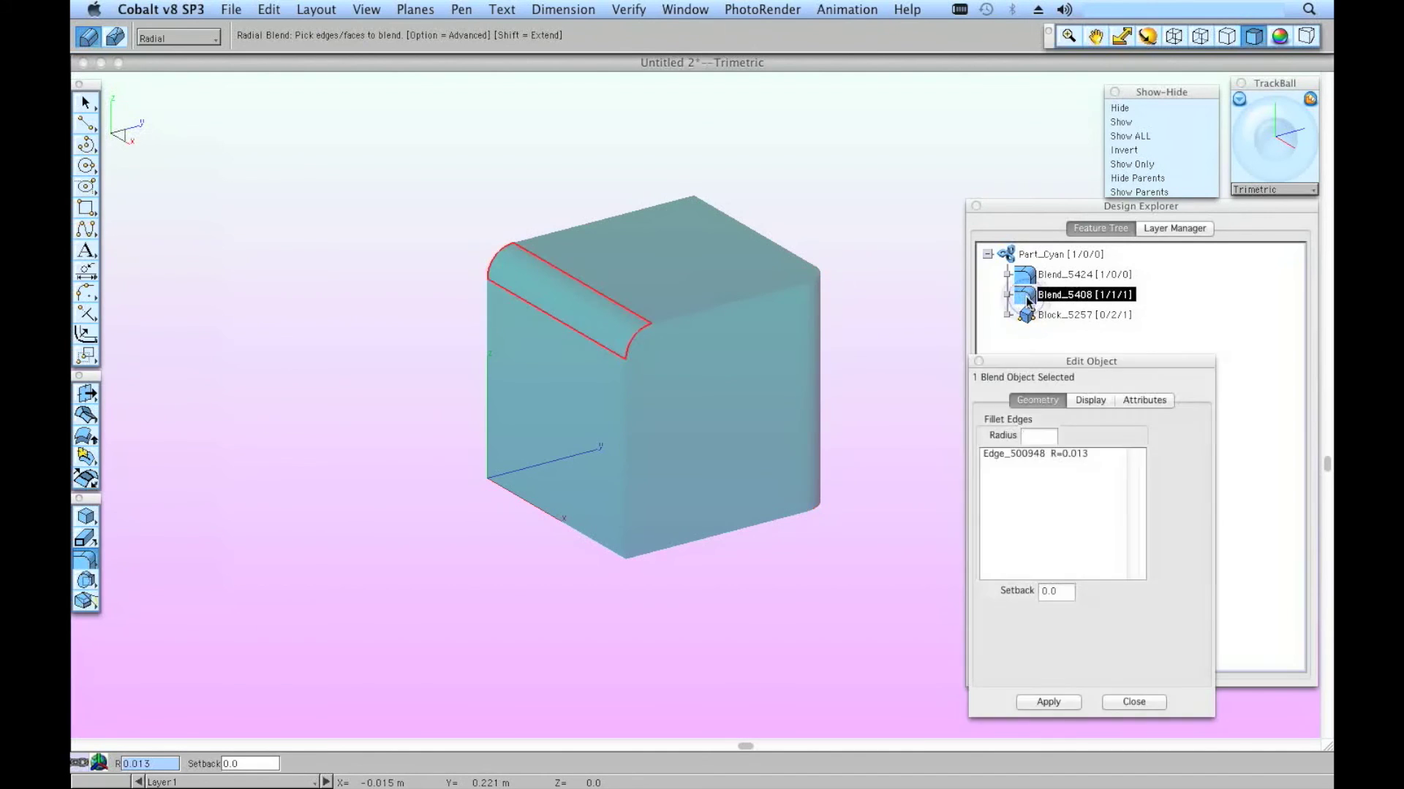
Step: Change Blend_5408's edge radius to 0.050 and apply it
click(1064, 457)
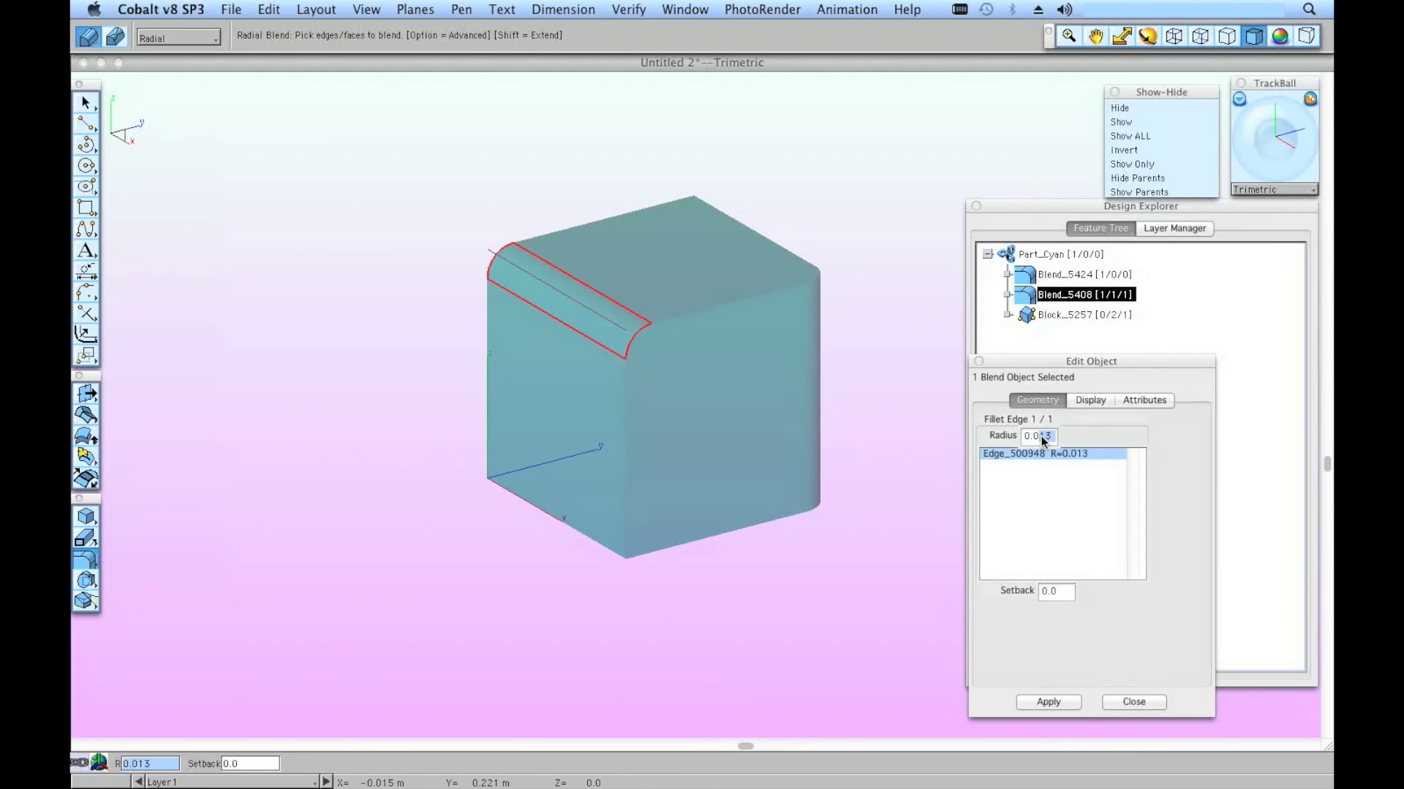
text(5)
click(1046, 702)
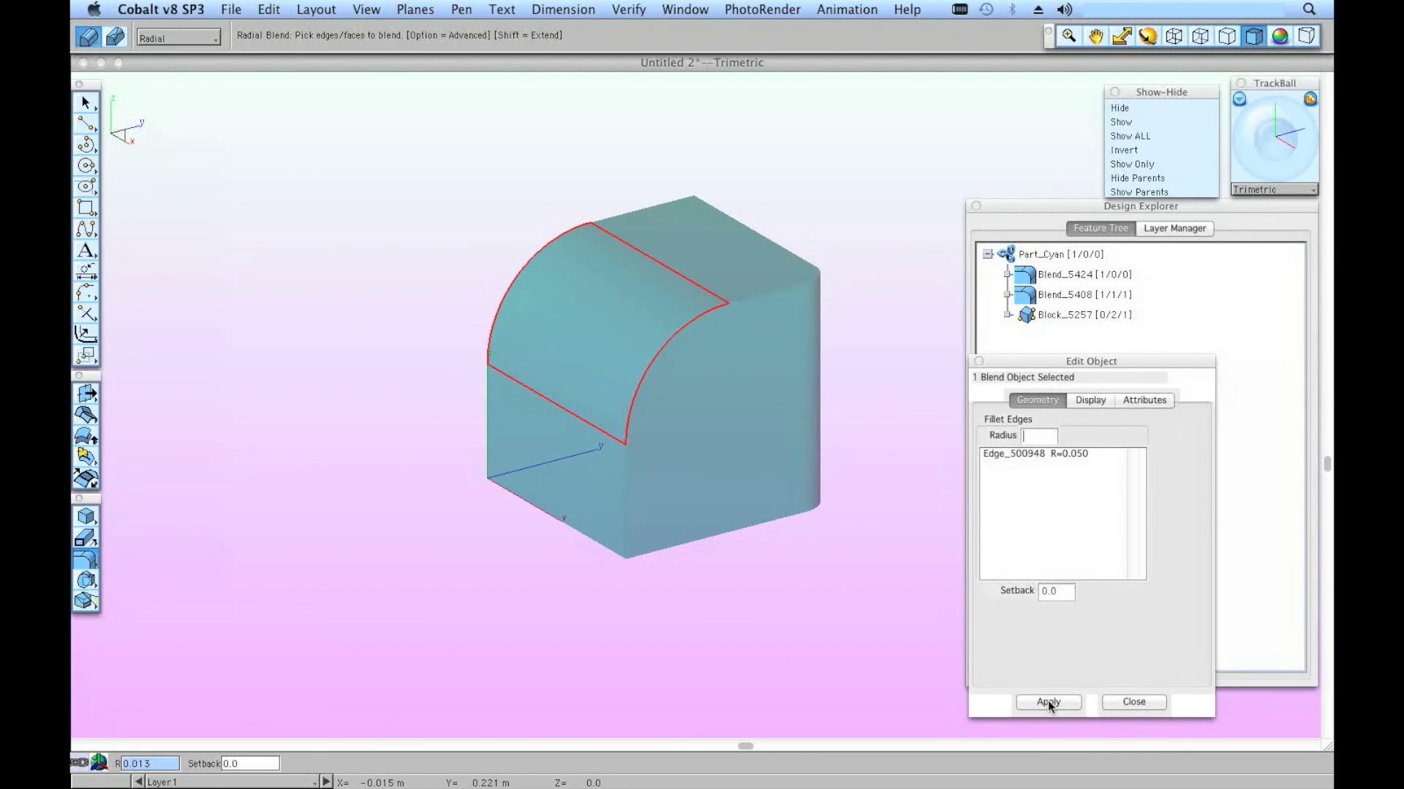
click(1119, 703)
Step: Remove the Blend_5408 feature from the Feature Tree and force-resolve Block_5257's links
right_click(1097, 297)
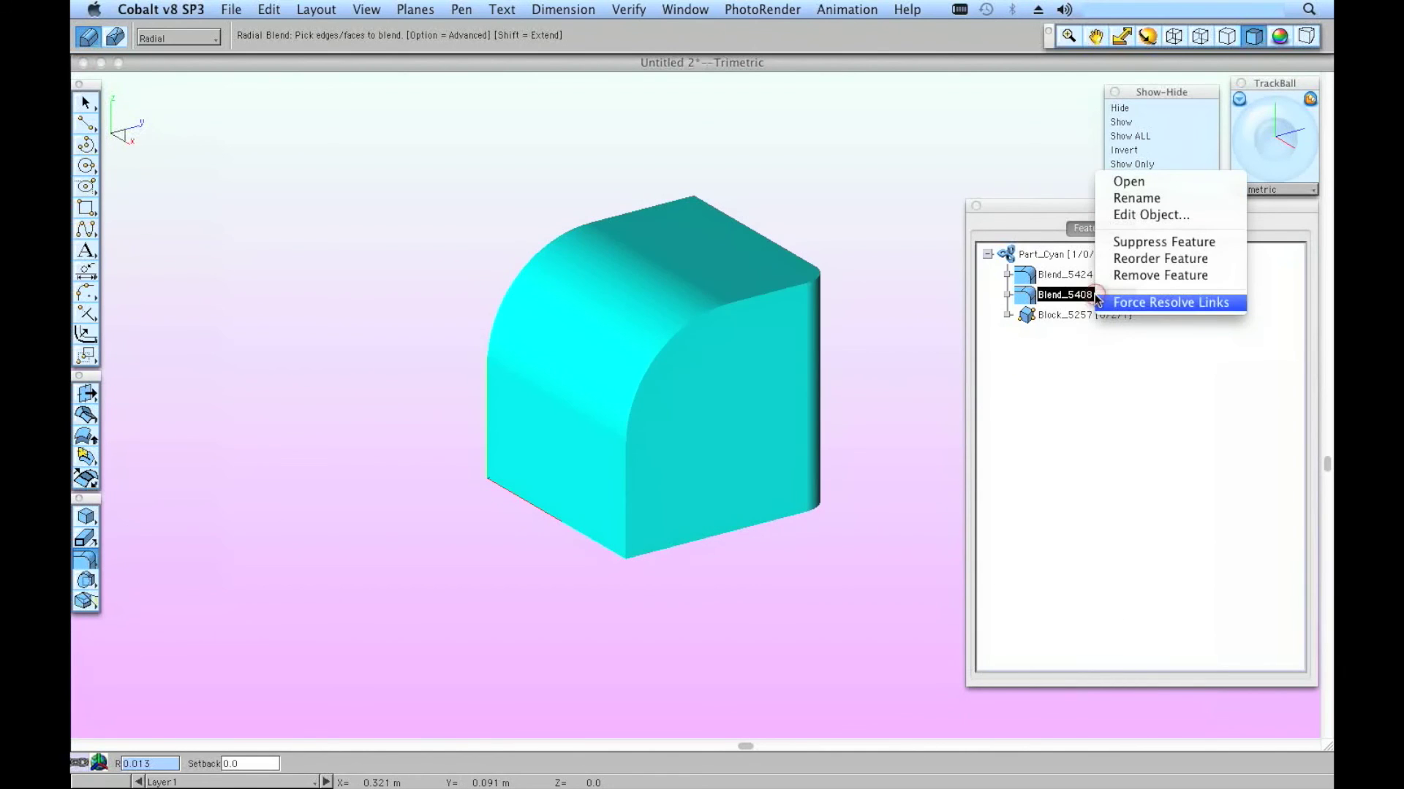
click(1116, 278)
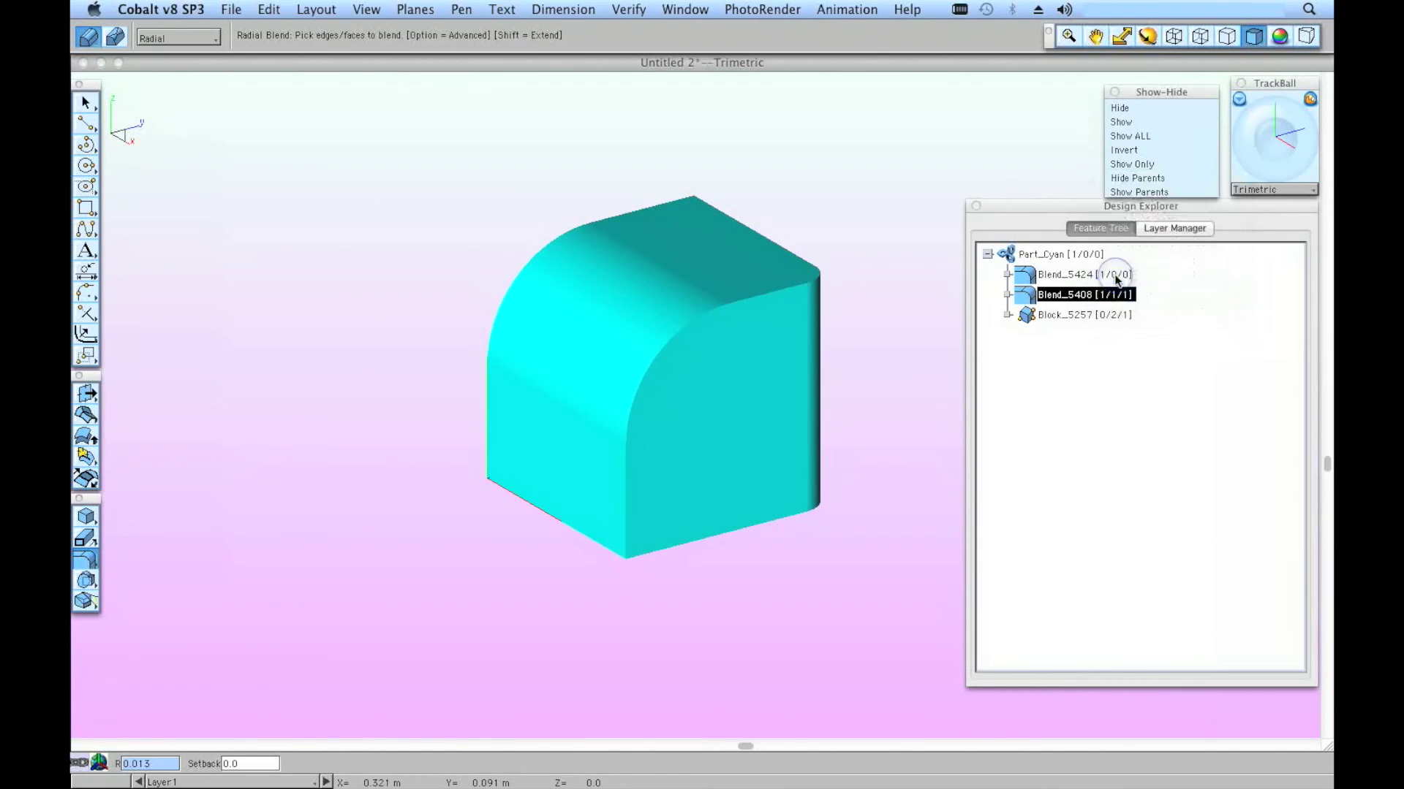
click(748, 401)
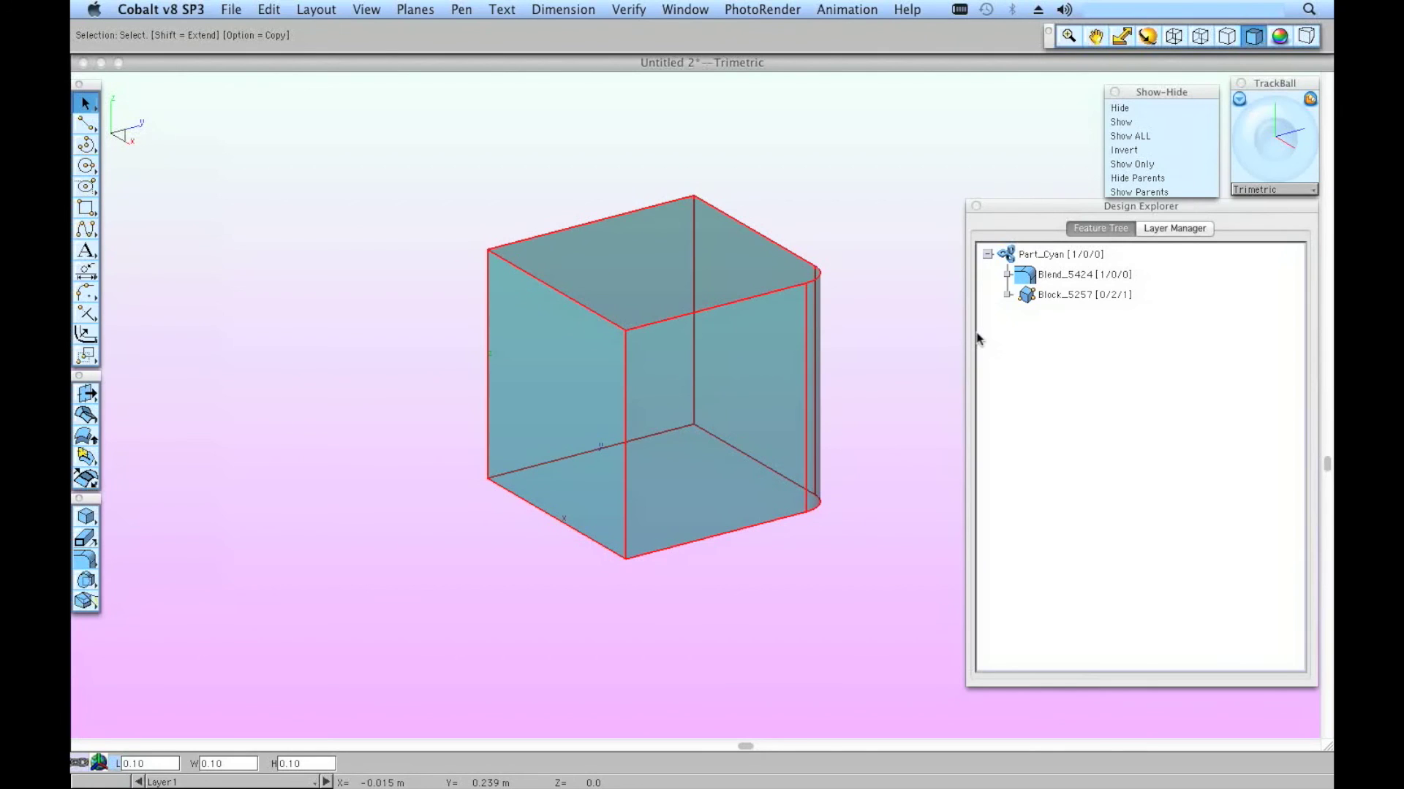
right_click(1024, 297)
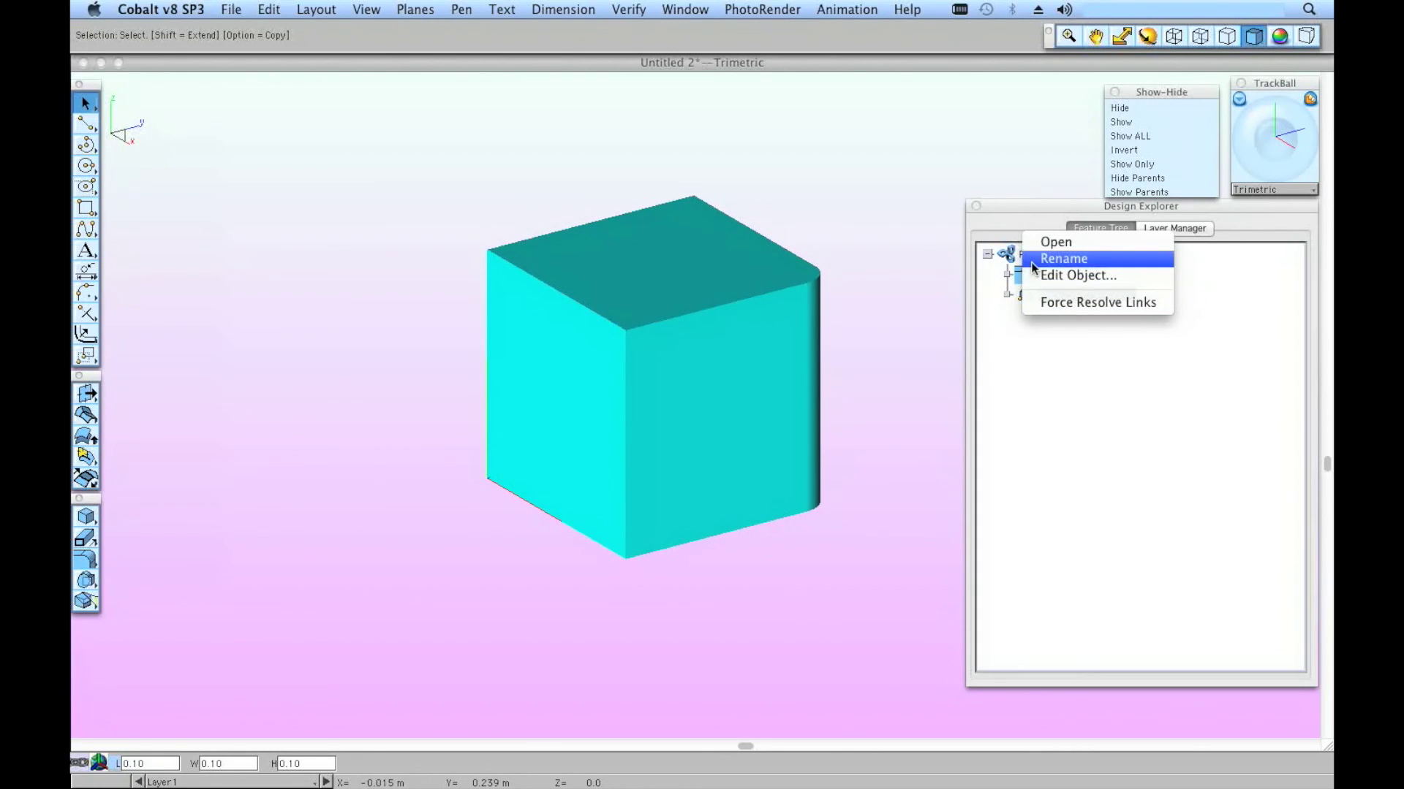
click(1033, 304)
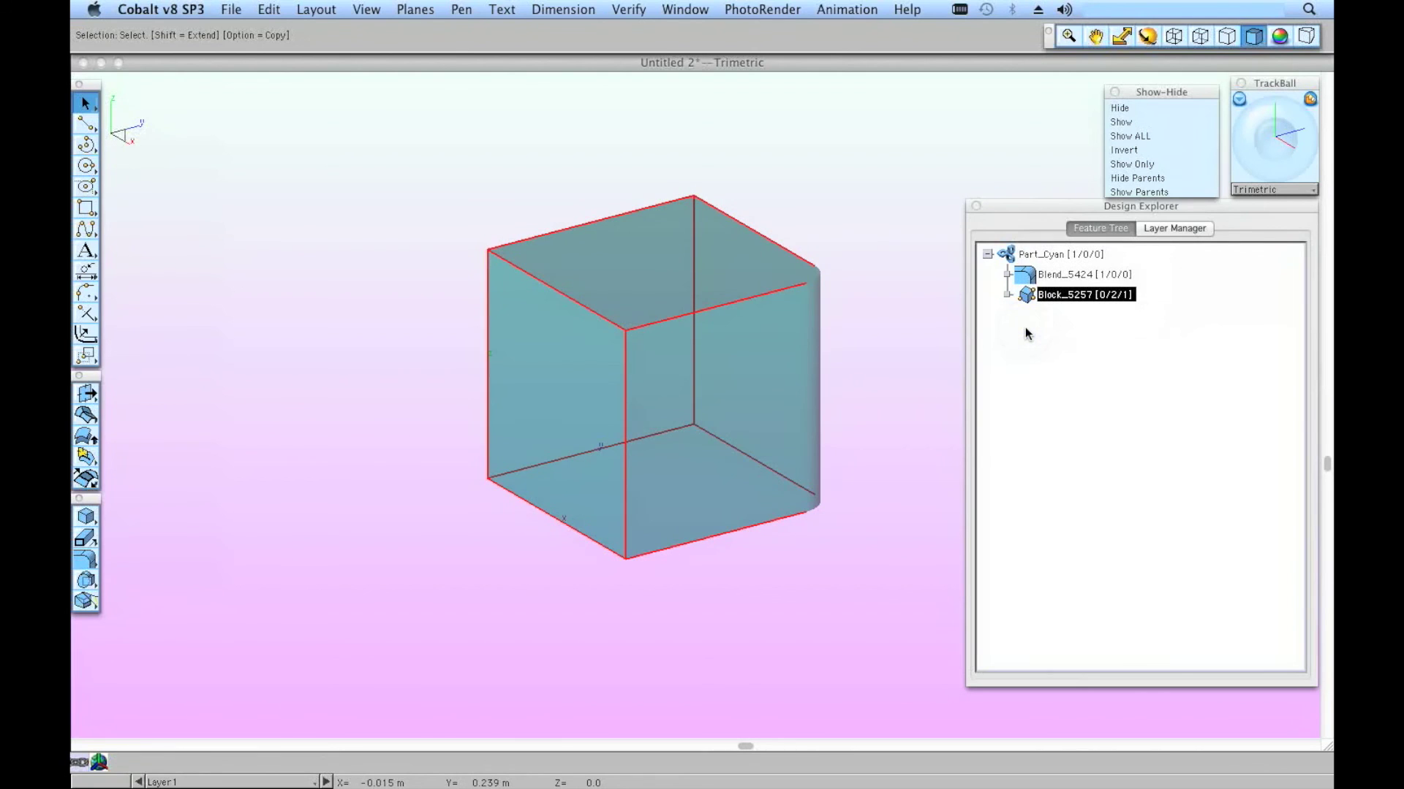
Step: Deselect the cyan cube so only its rounded right vertical edge shows
click(880, 360)
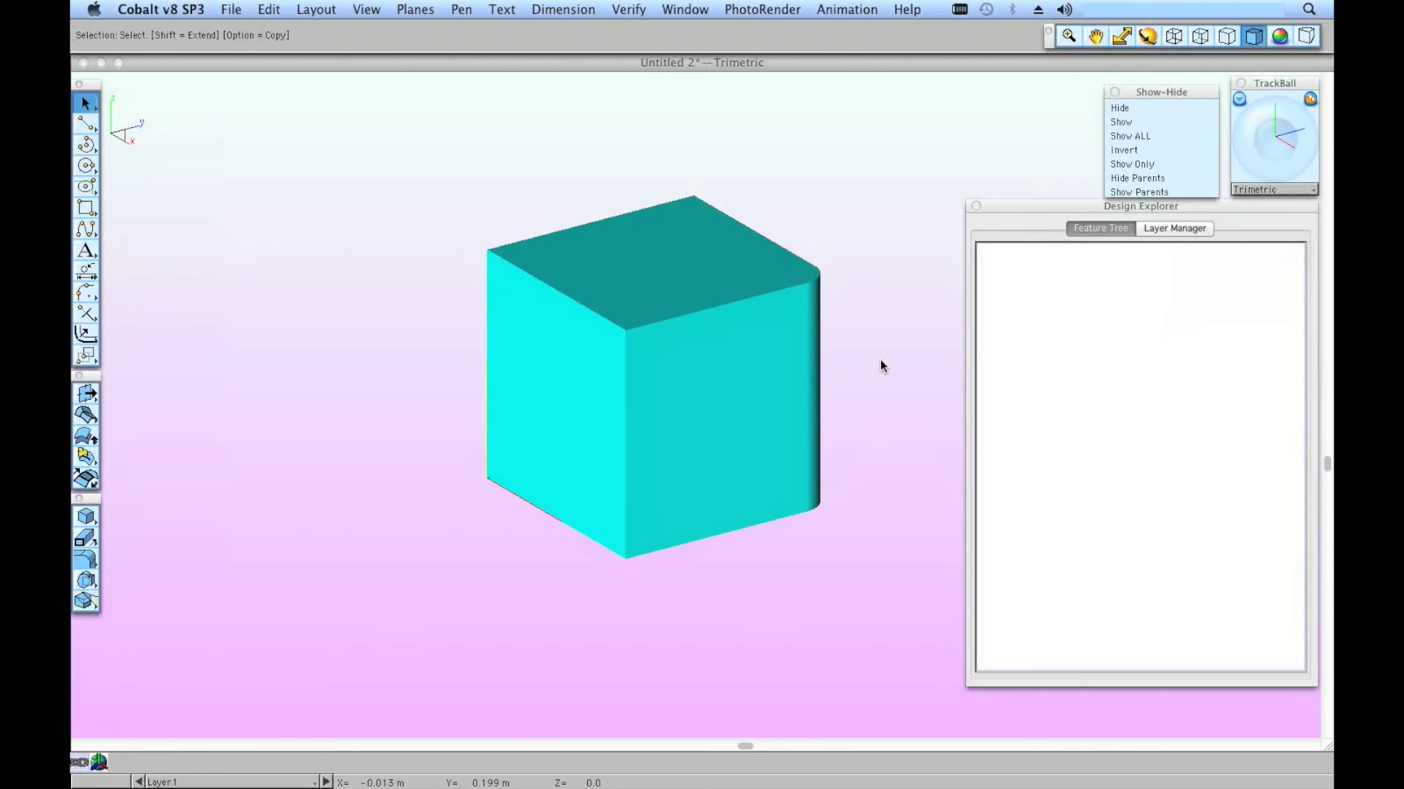